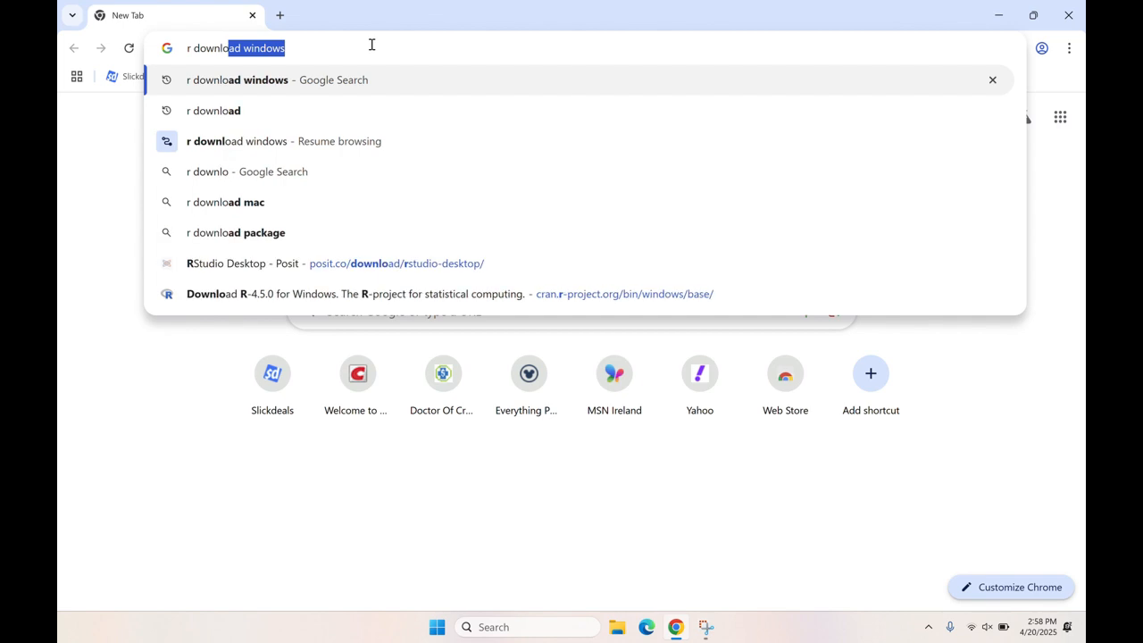
- Search the web for "r download windows" and open CRAN's "R for Windows" page from the results
text(s)
key(Return)
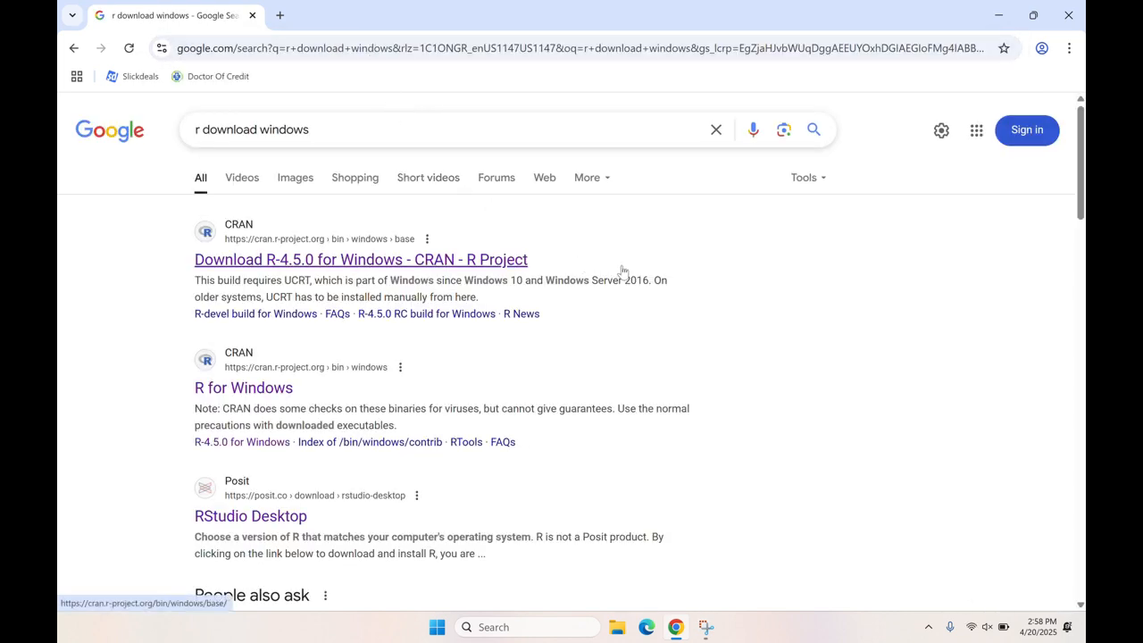
click(231, 392)
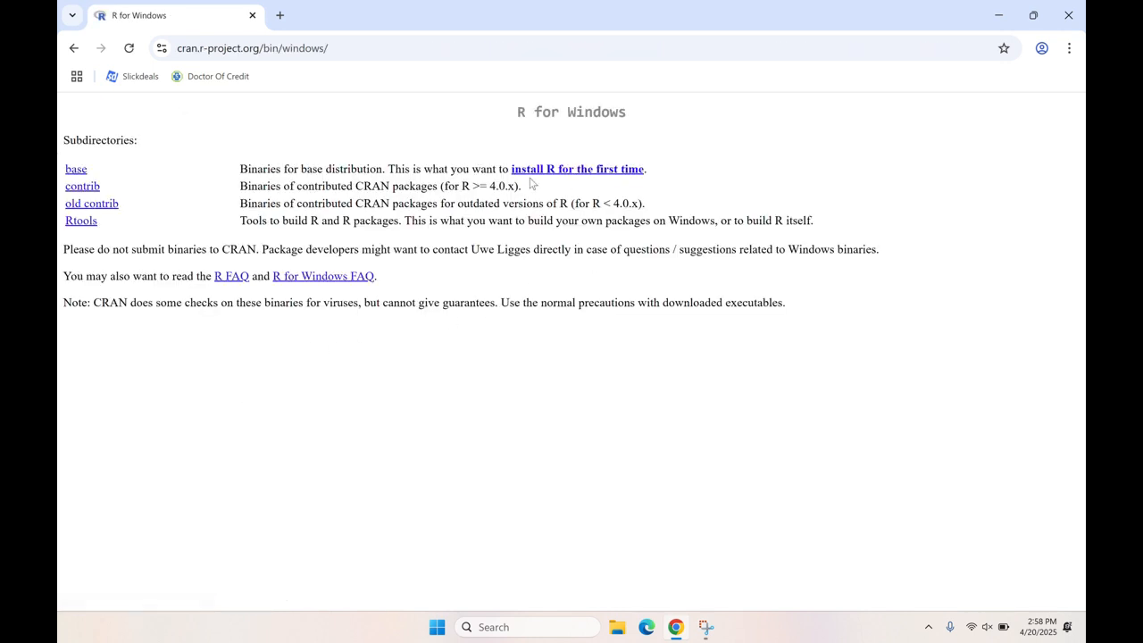
- Open the page for installing R for the first time and download R-4.5.0 for Windows
drag(472, 169, 651, 178)
click(662, 188)
click(623, 174)
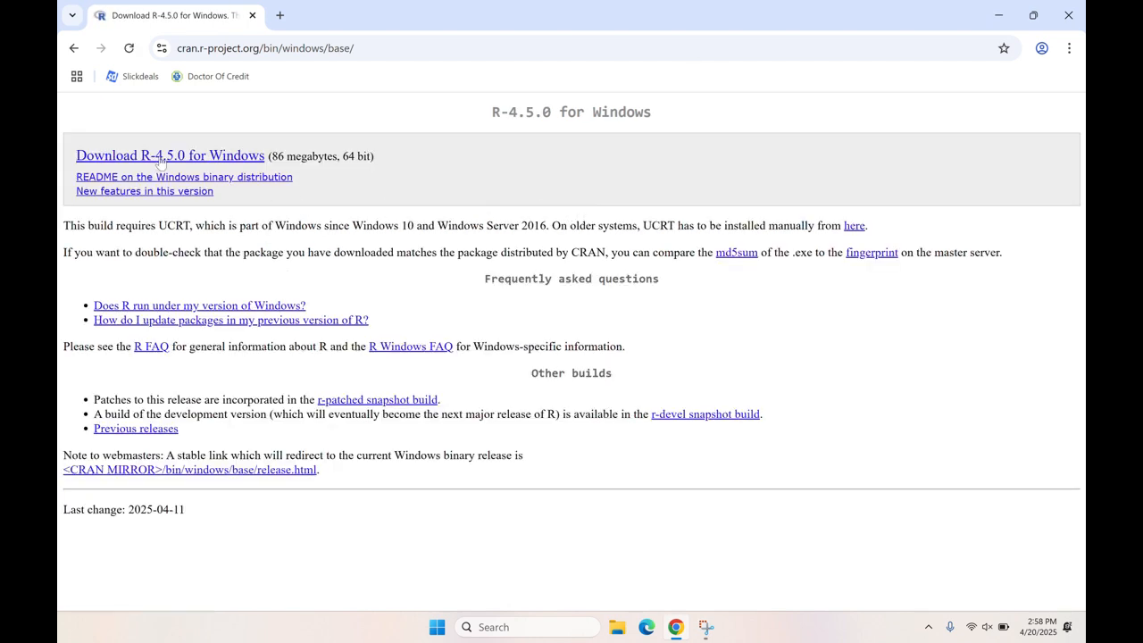
click(91, 159)
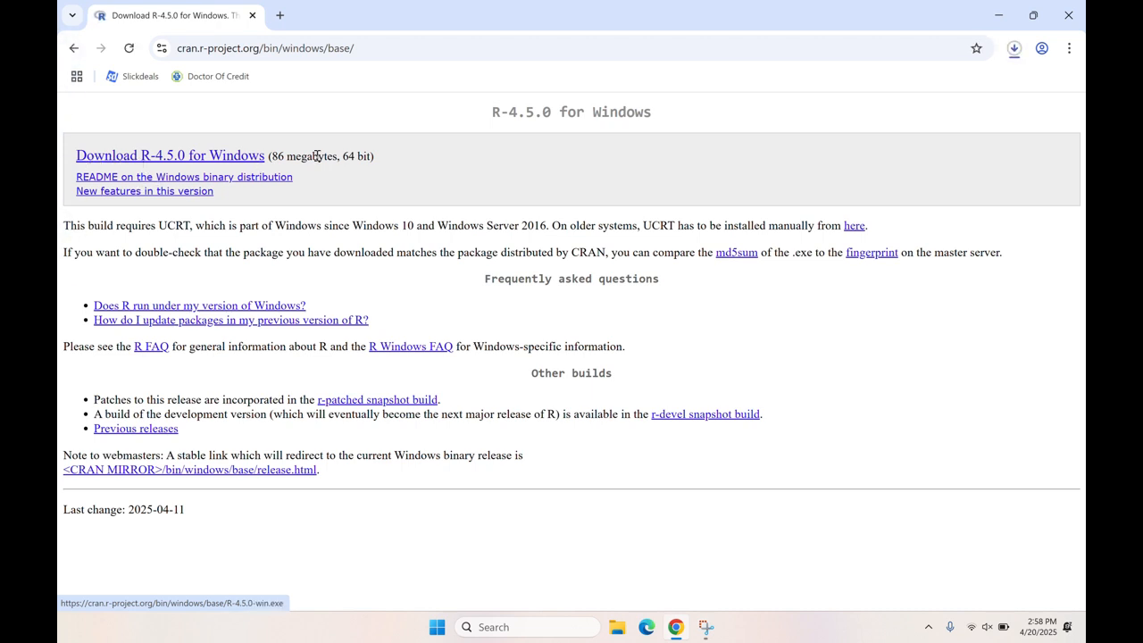
- Run the downloaded R-4.5.0-win.exe with English as the setup language and continue past the licence information
click(1014, 49)
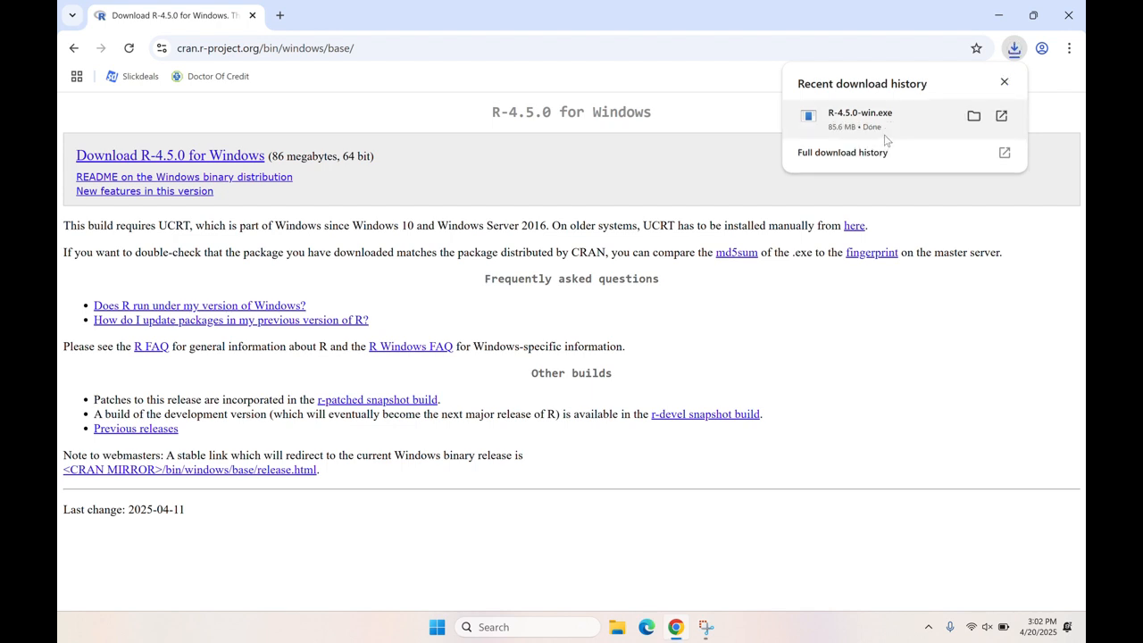
click(896, 130)
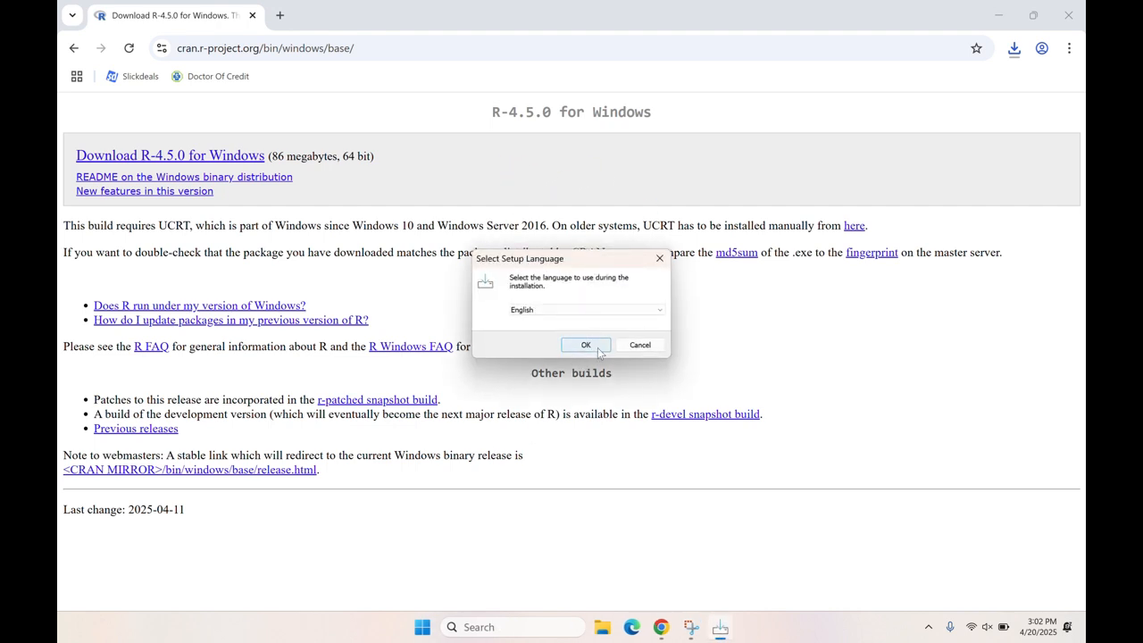
click(594, 347)
scroll(555, 289, down, 10)
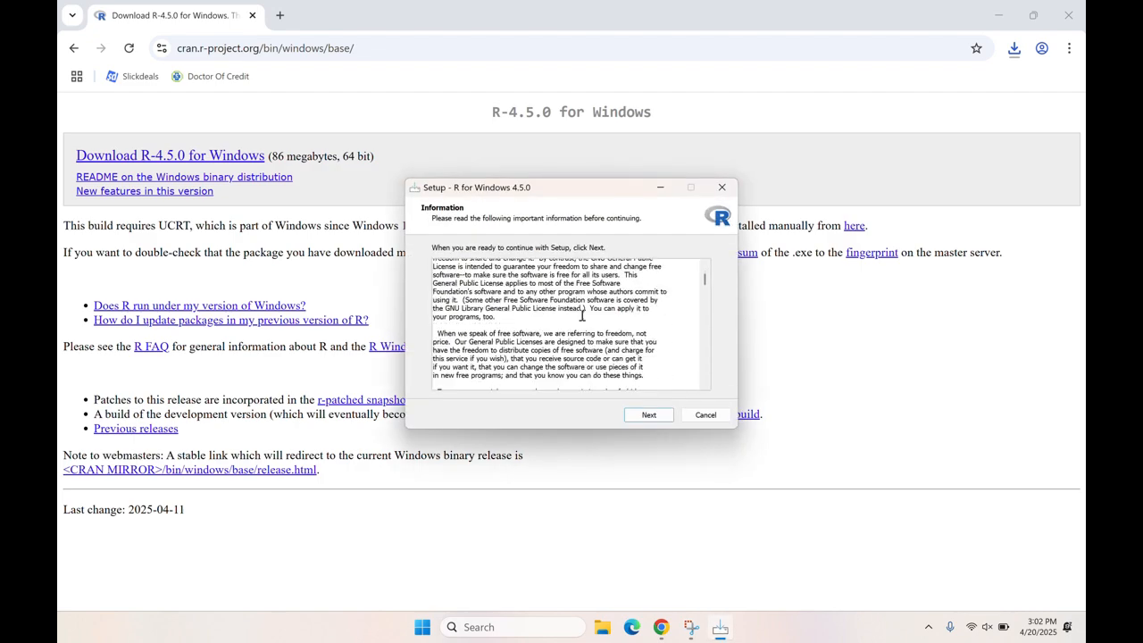
scroll(616, 337, down, 10)
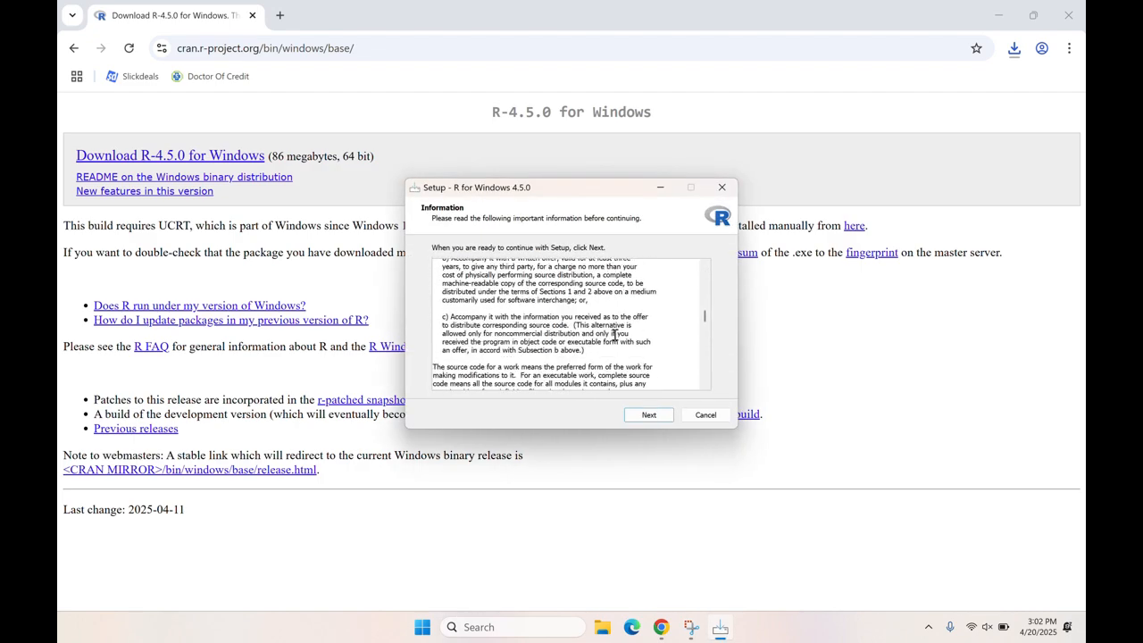
scroll(611, 332, down, 10)
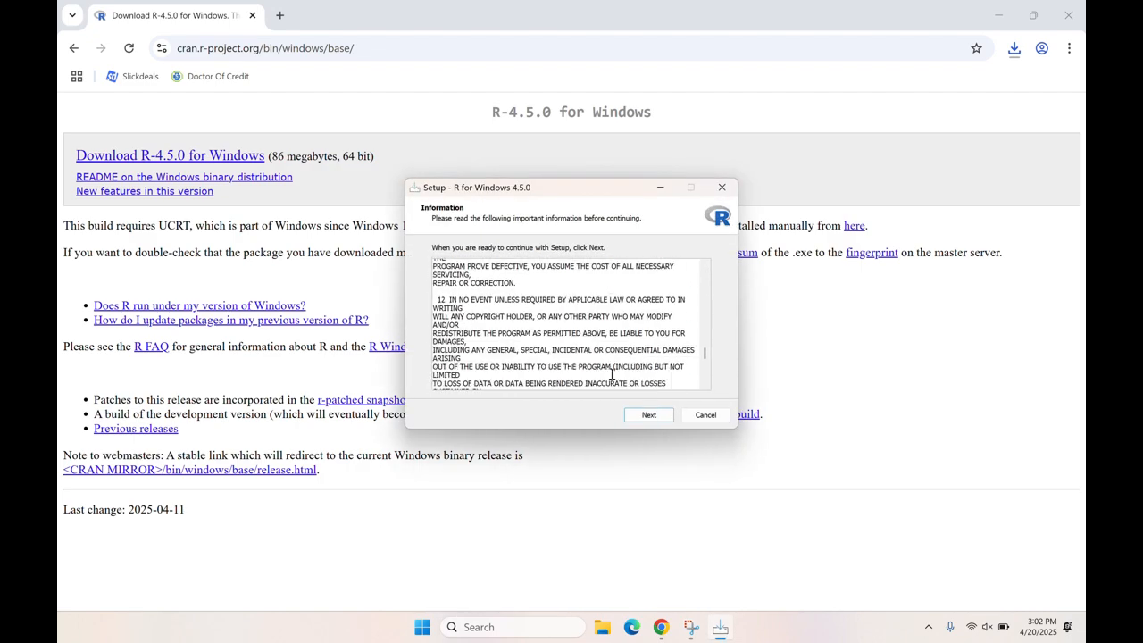
click(648, 414)
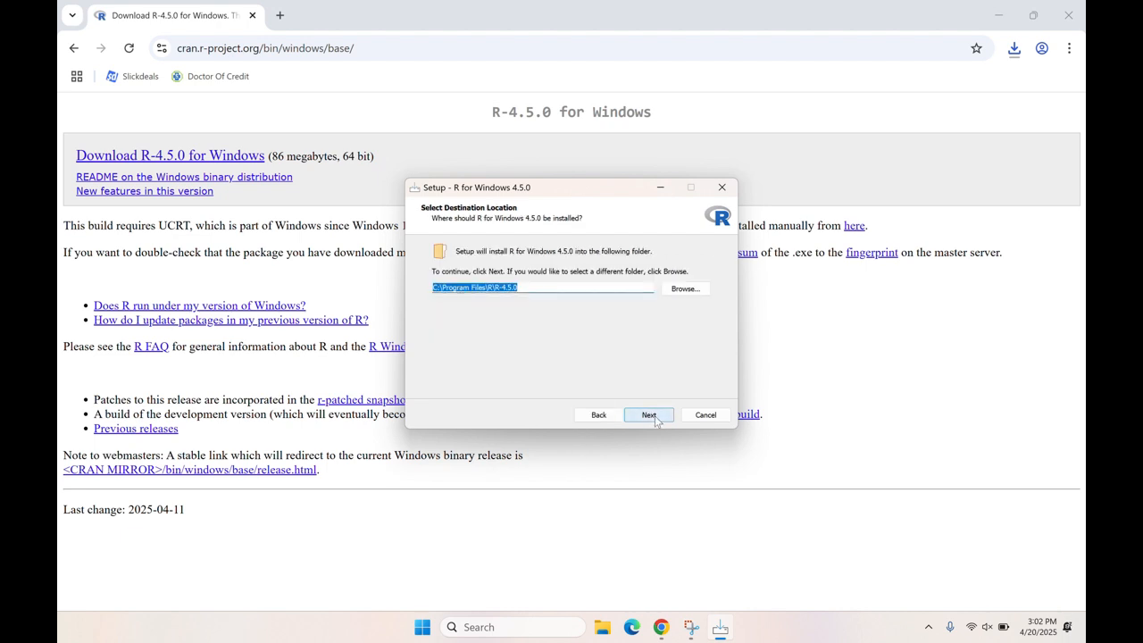
- Accept C:\Program Files\R\R-4.5.0 as the destination folder and keep all components of the user installation
click(520, 286)
drag(514, 288, 438, 293)
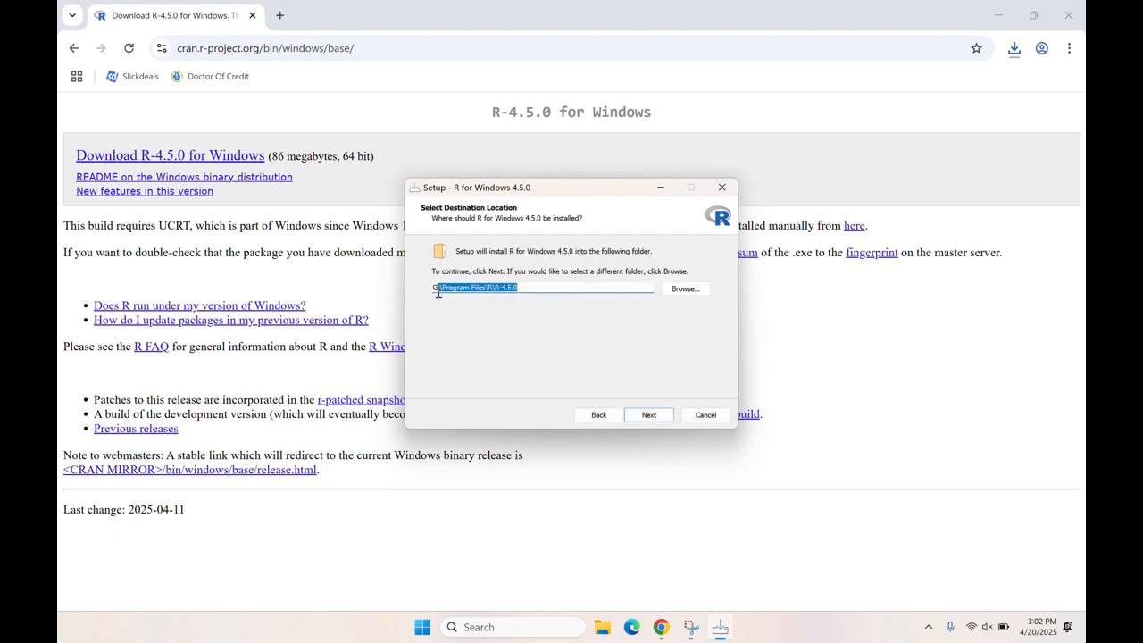
click(508, 288)
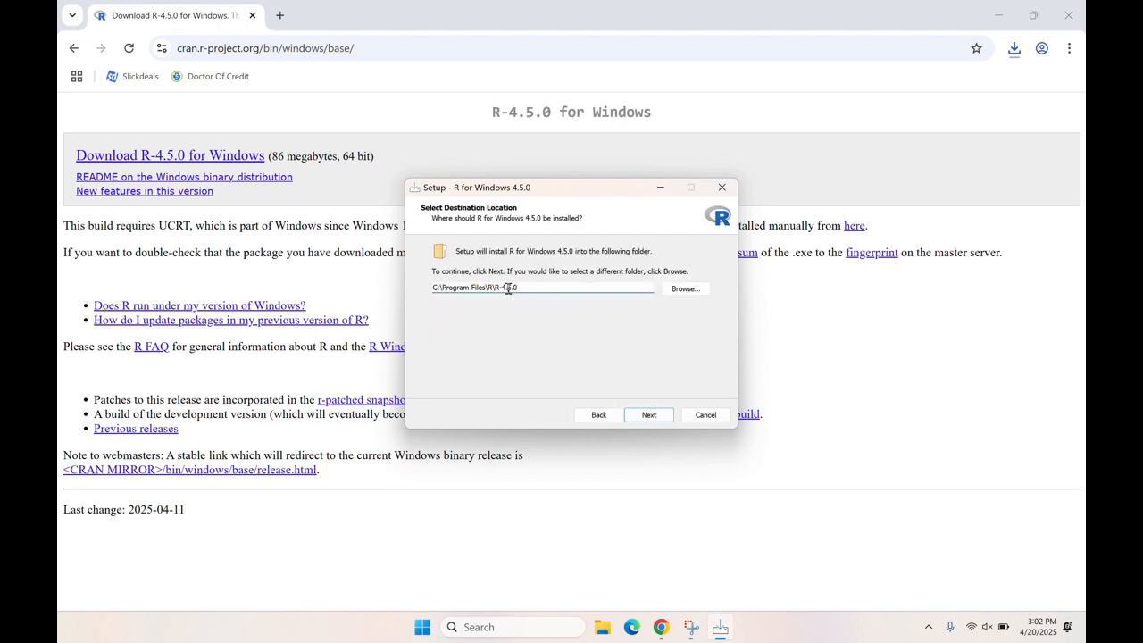
click(661, 417)
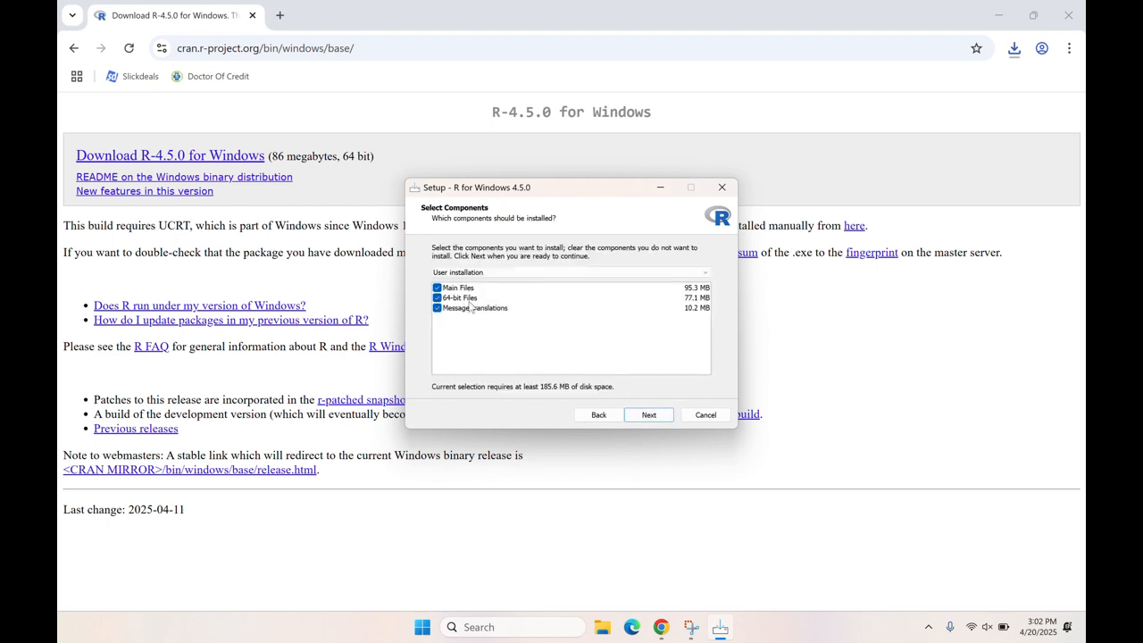
click(656, 421)
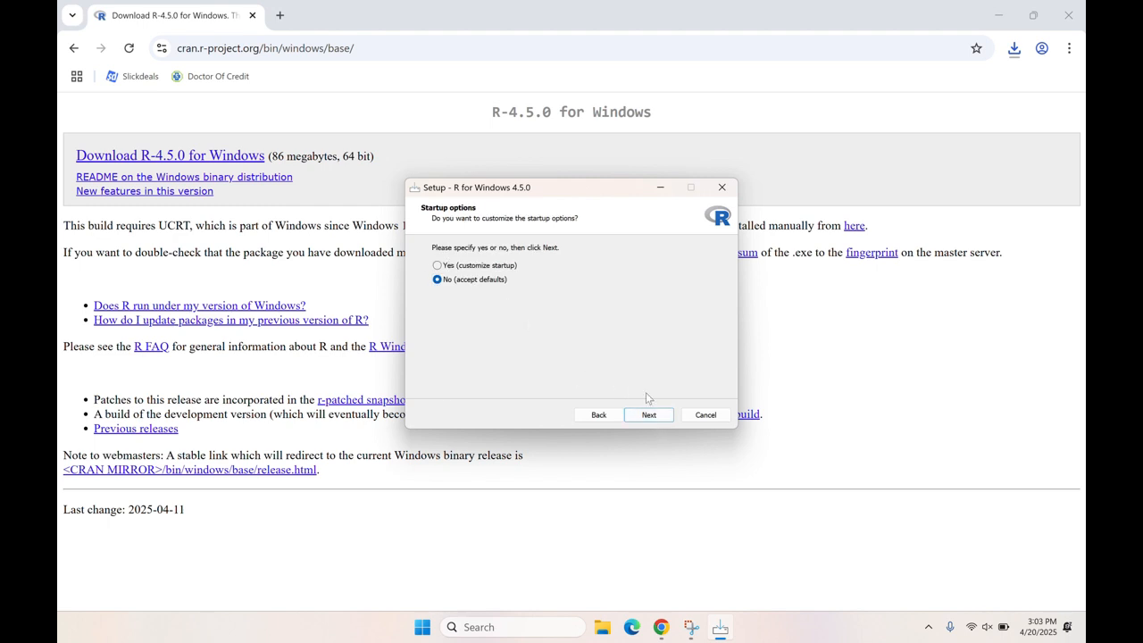
- Install R with default startup options, Start Menu folder R and a desktop shortcut, and finish the setup
click(649, 415)
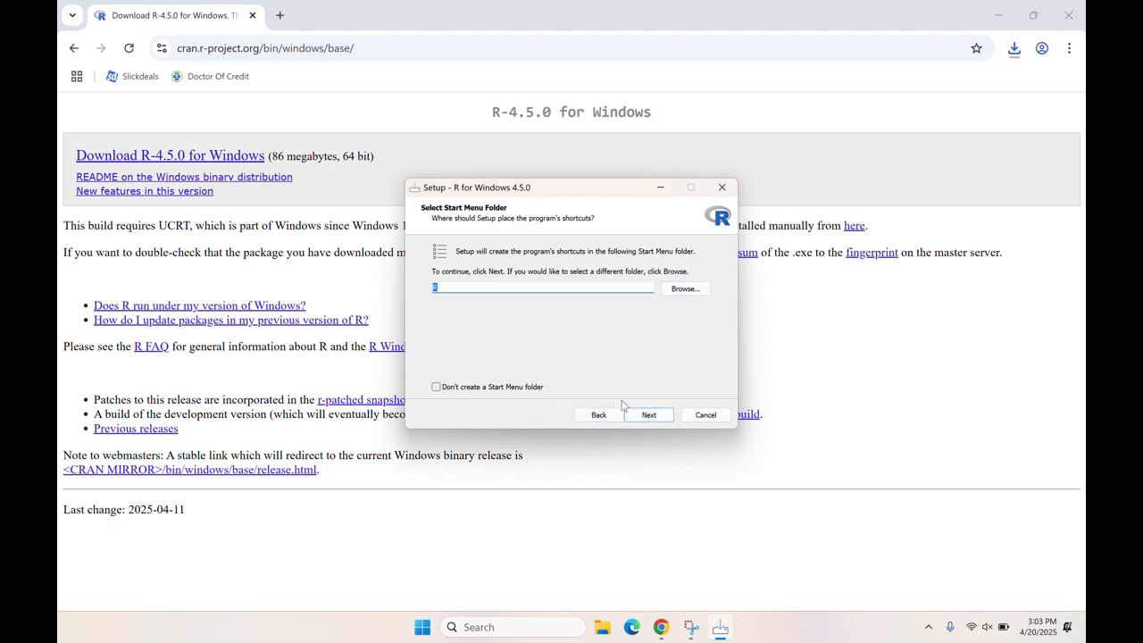
click(645, 416)
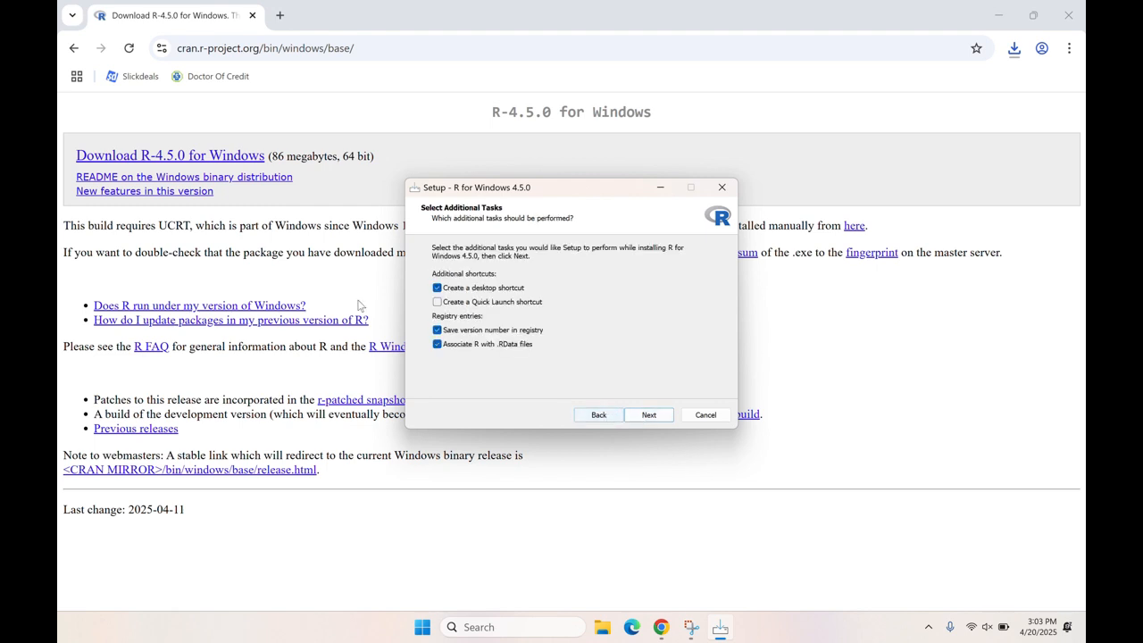
click(547, 292)
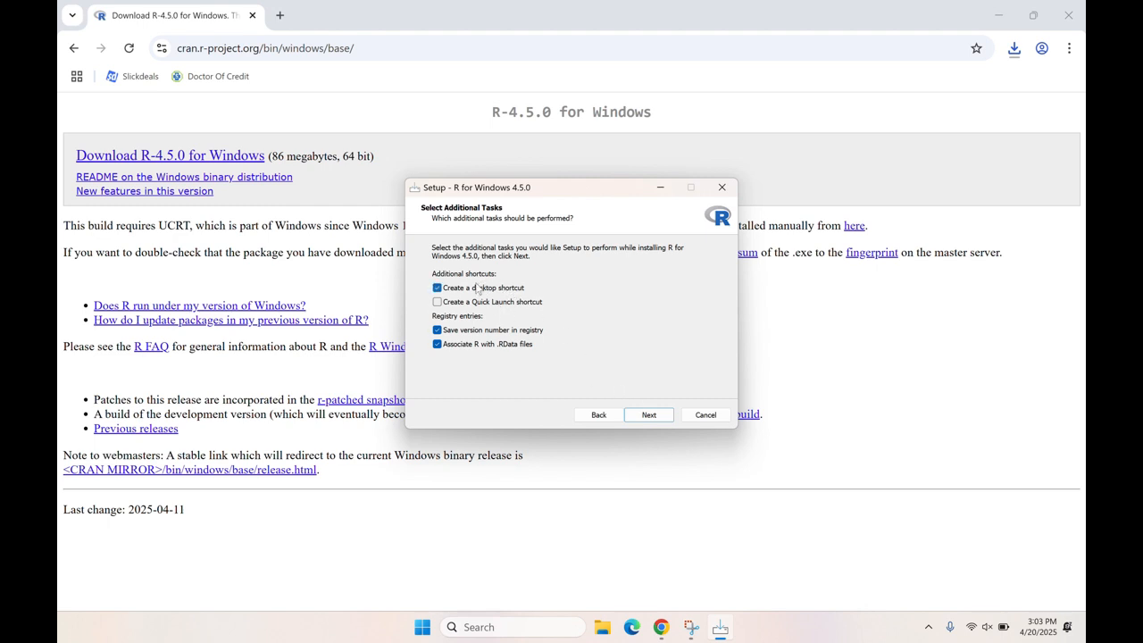
click(644, 415)
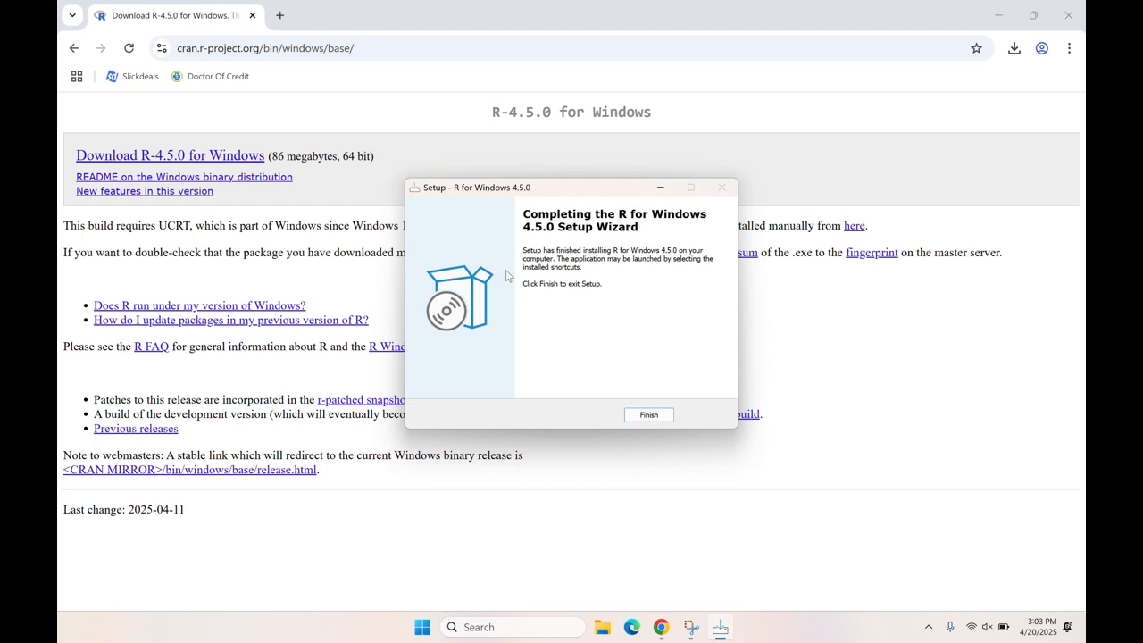
click(649, 414)
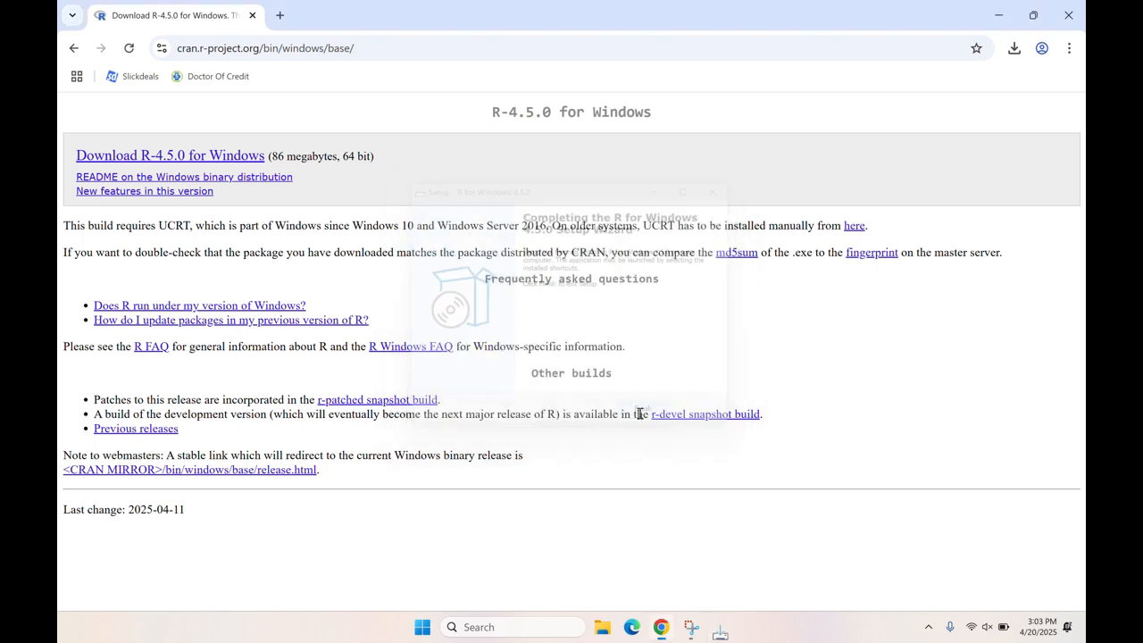
- Delete the R-4.5.0-win installer from the Downloads folder in File Explorer and close the window
click(617, 628)
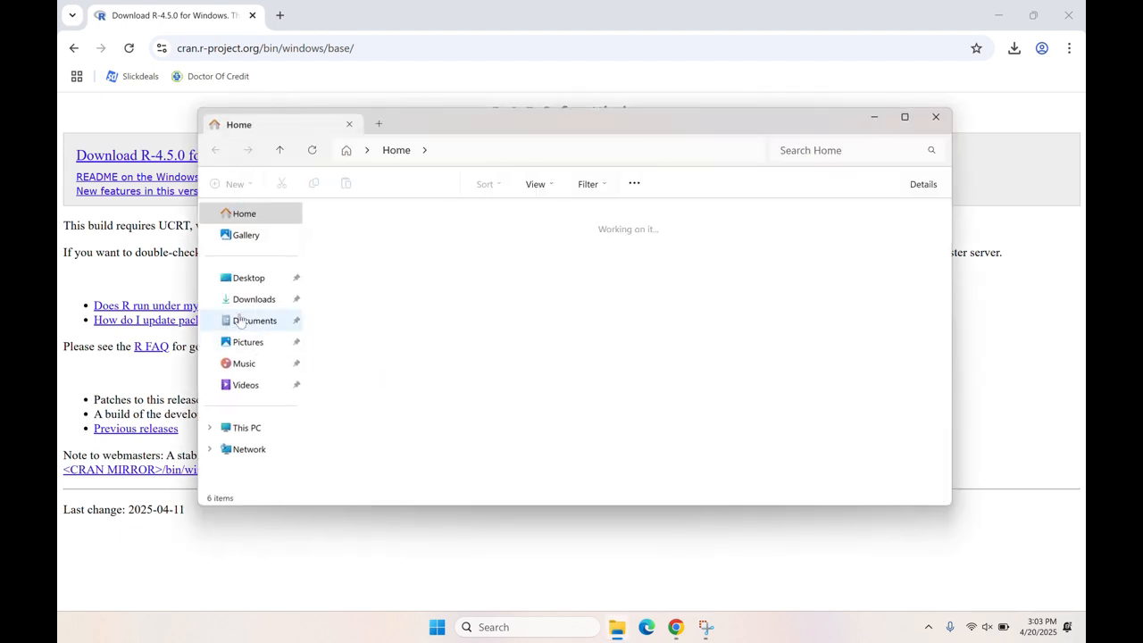
click(252, 299)
click(362, 251)
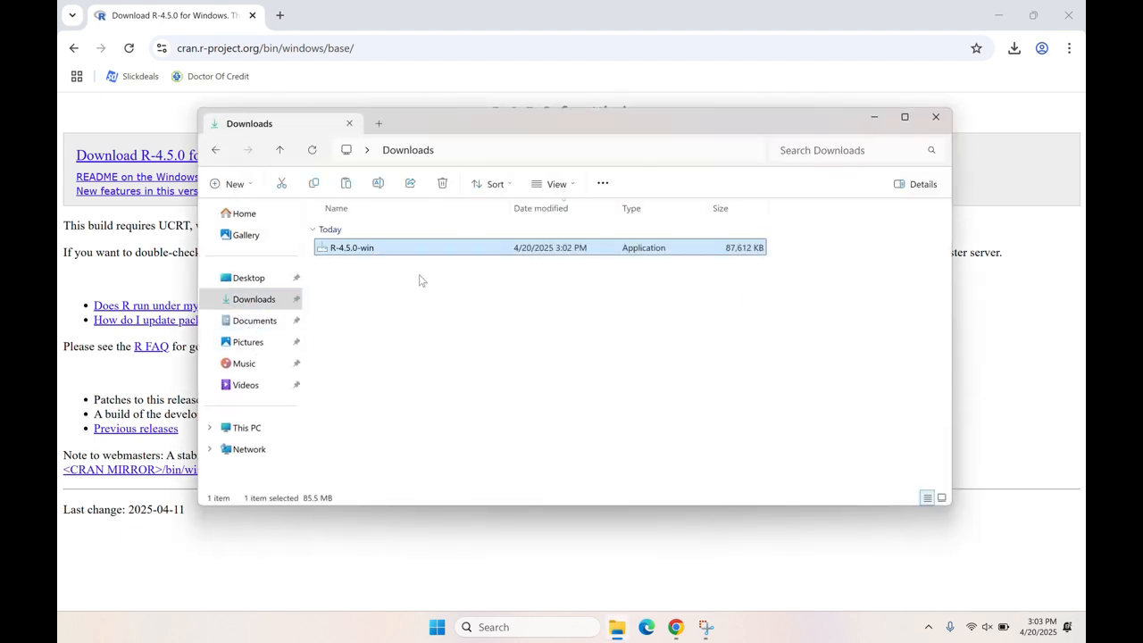
click(443, 184)
click(349, 123)
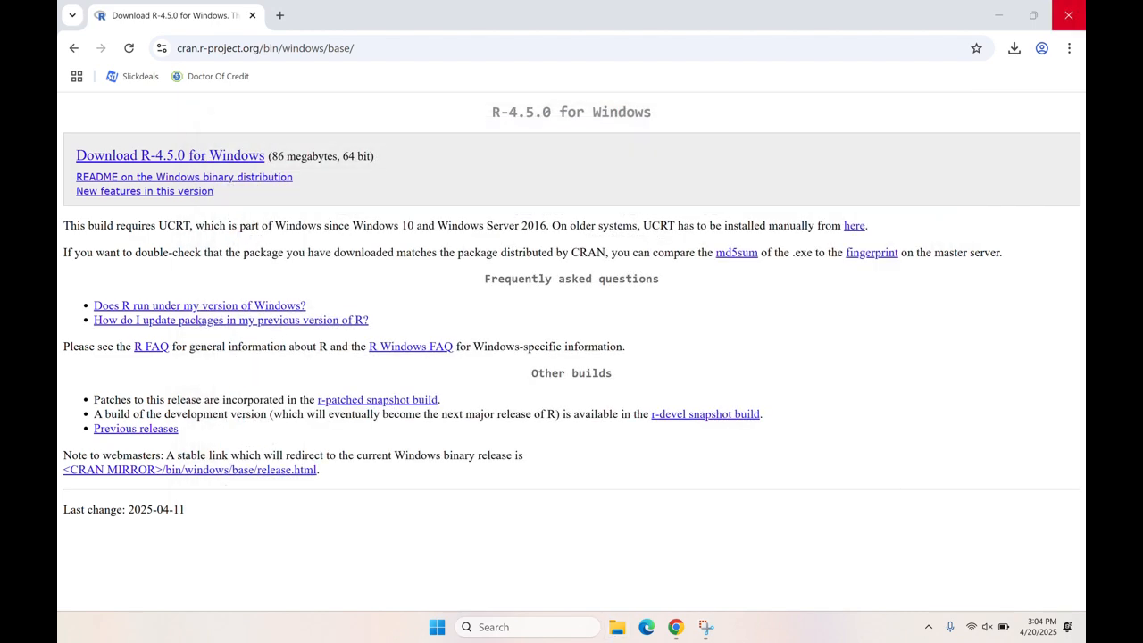
- Close the browser, launch R 4.5.0 from the desktop, and quit it with q() without saving the workspace image
click(1068, 15)
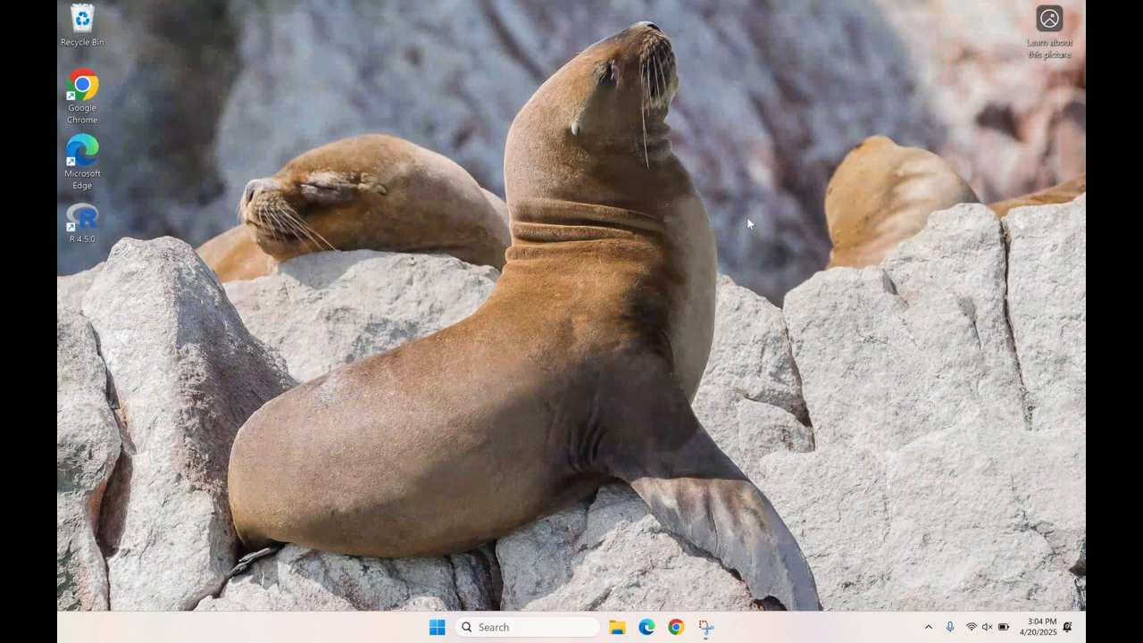
double_click(83, 219)
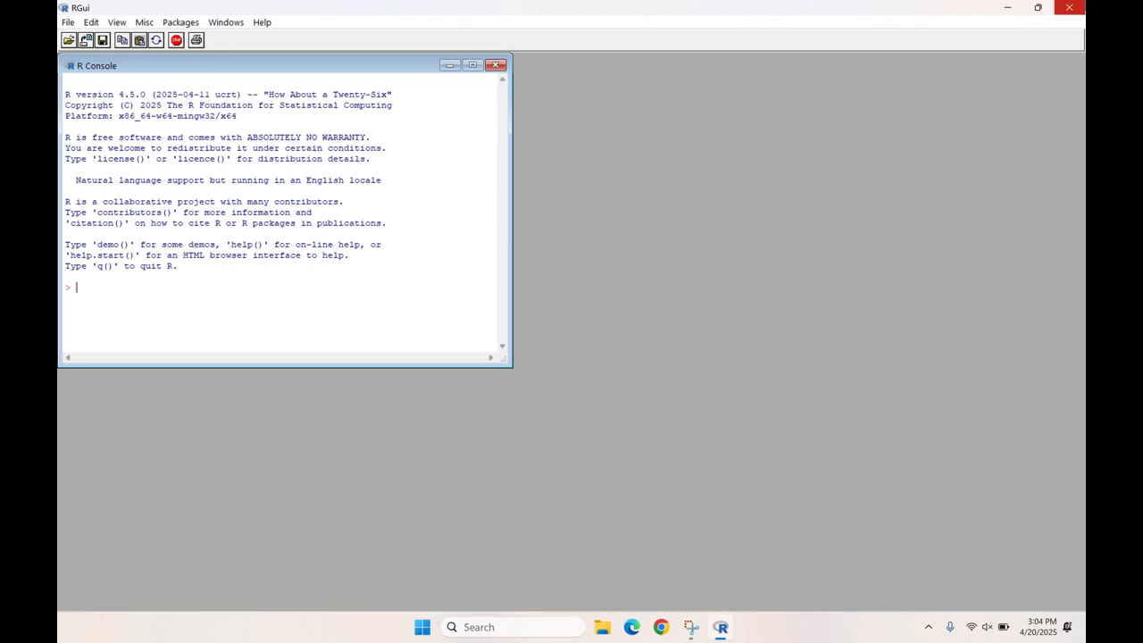
text(q())
key(Return)
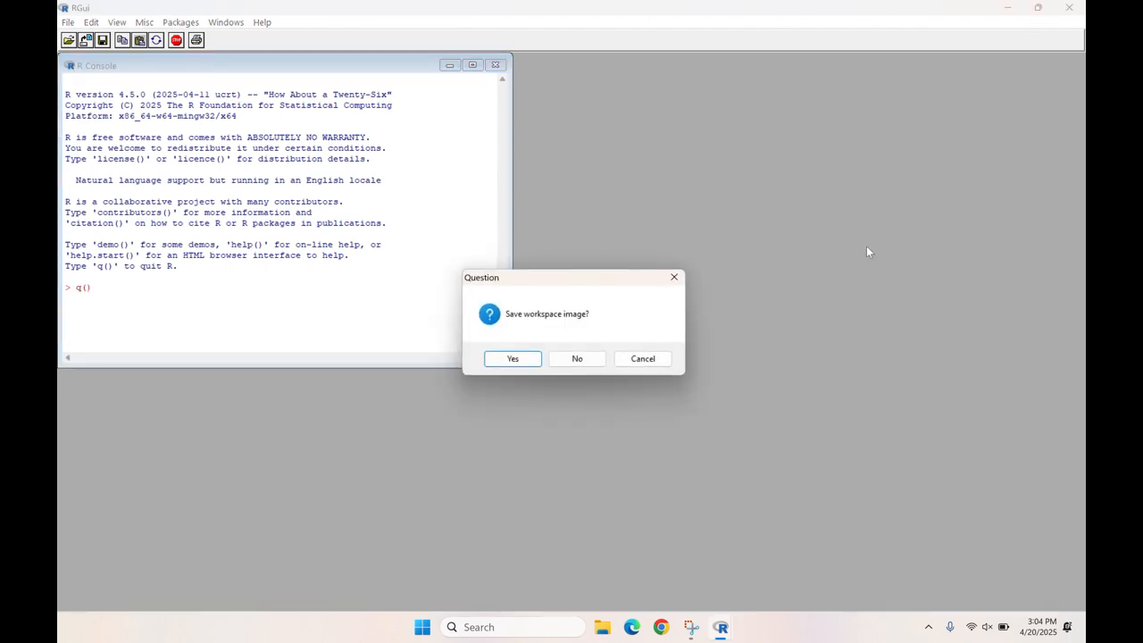
click(554, 362)
- Switch to Chrome, search for "r studio download" and open Posit's RStudio Desktop page
click(674, 629)
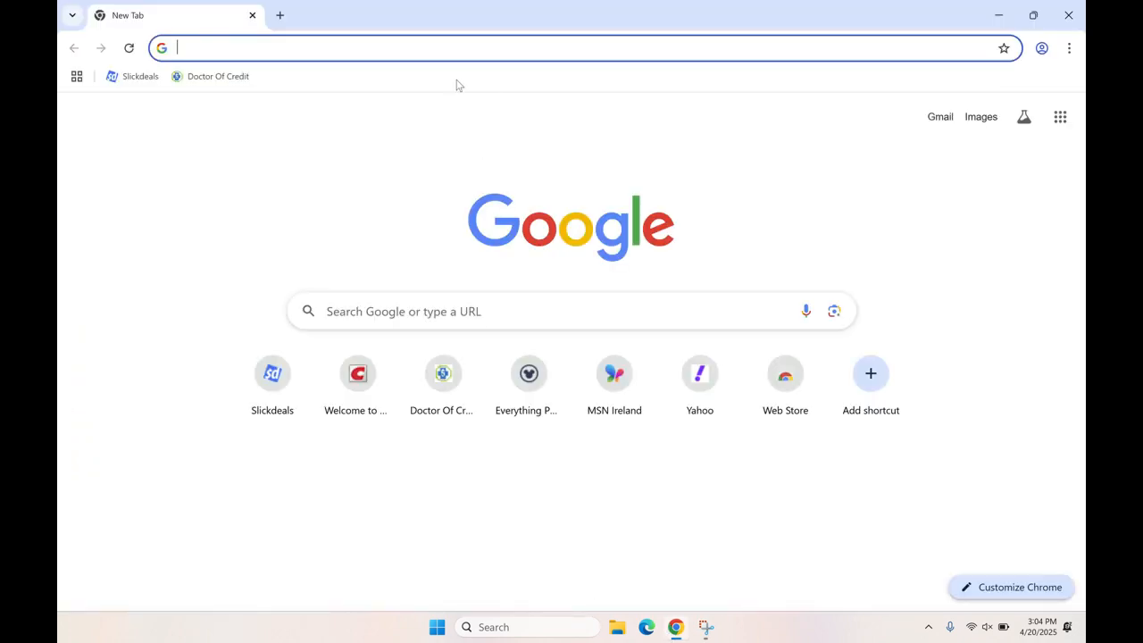
text(r studi)
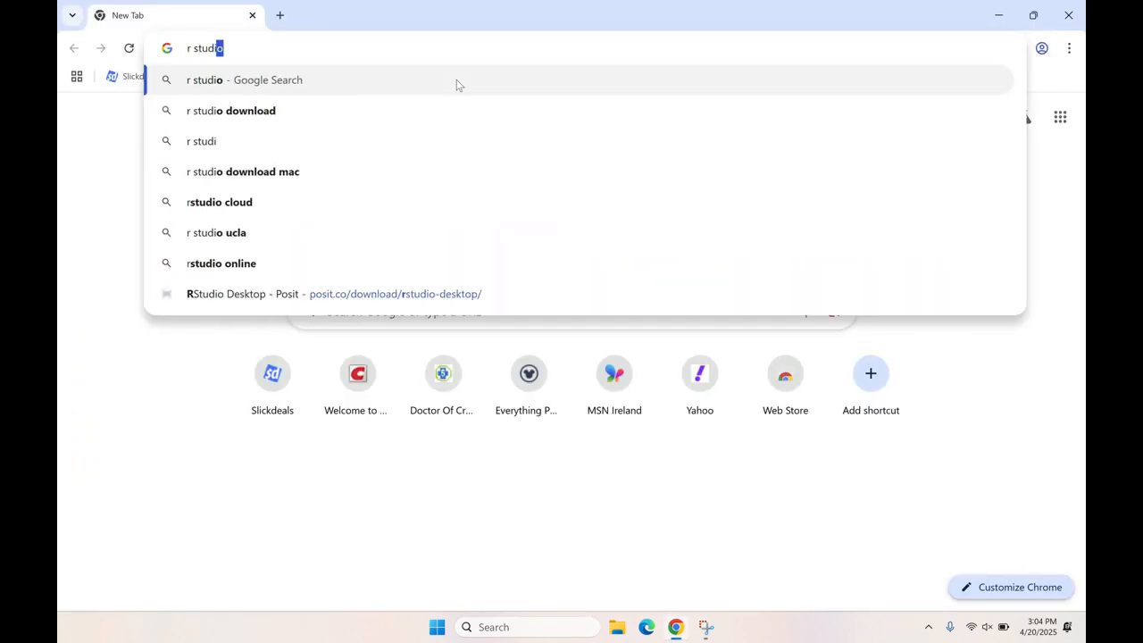
text(o download)
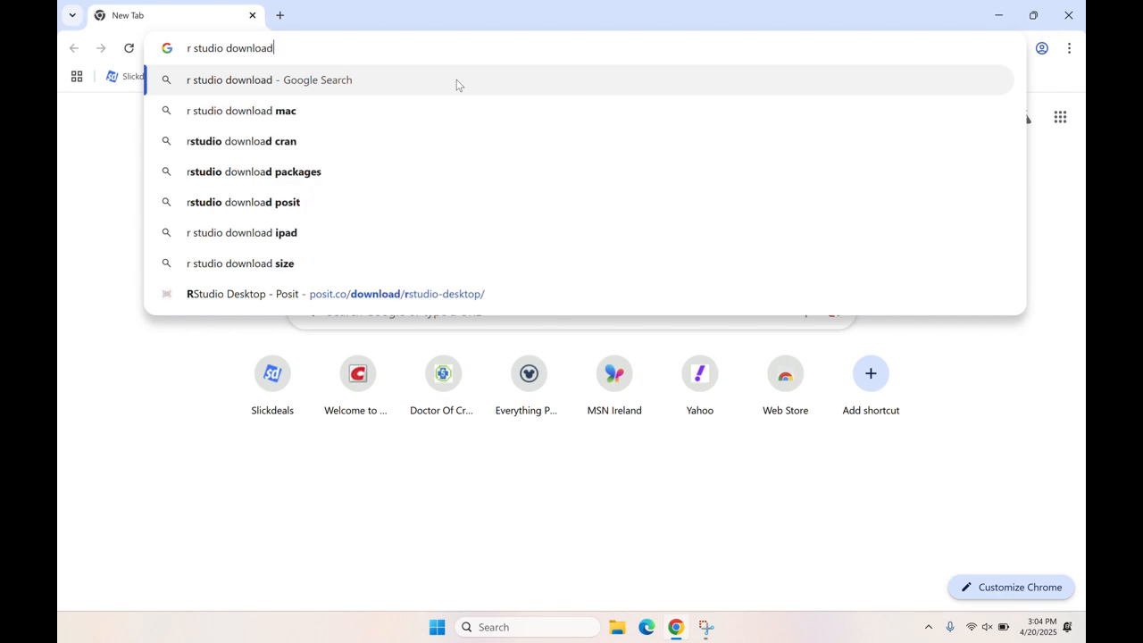
key(Return)
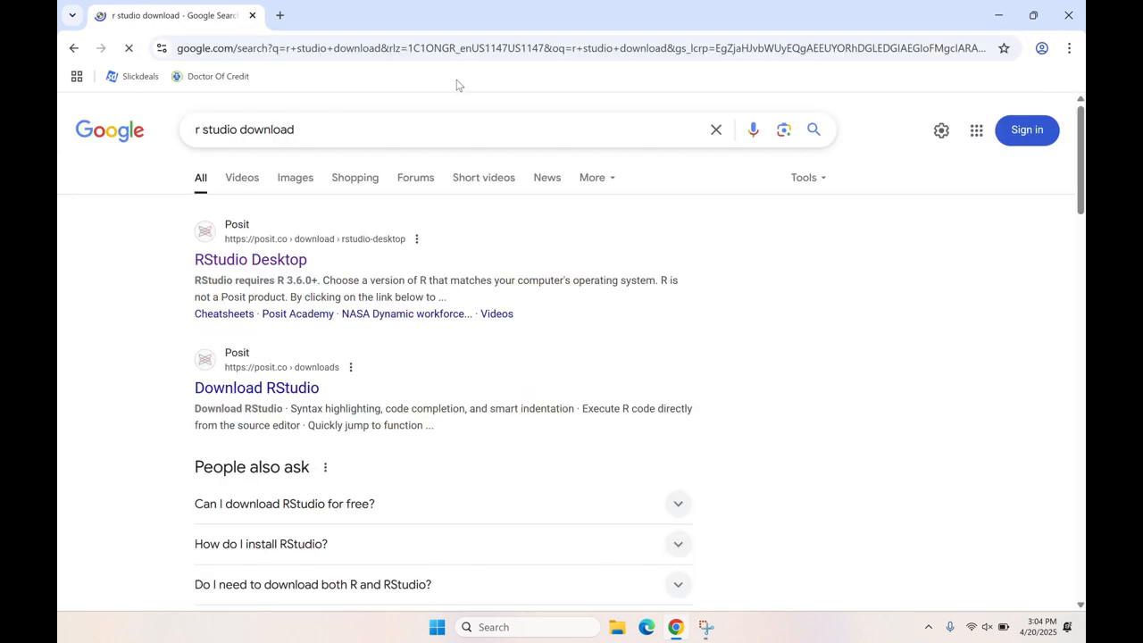
click(255, 272)
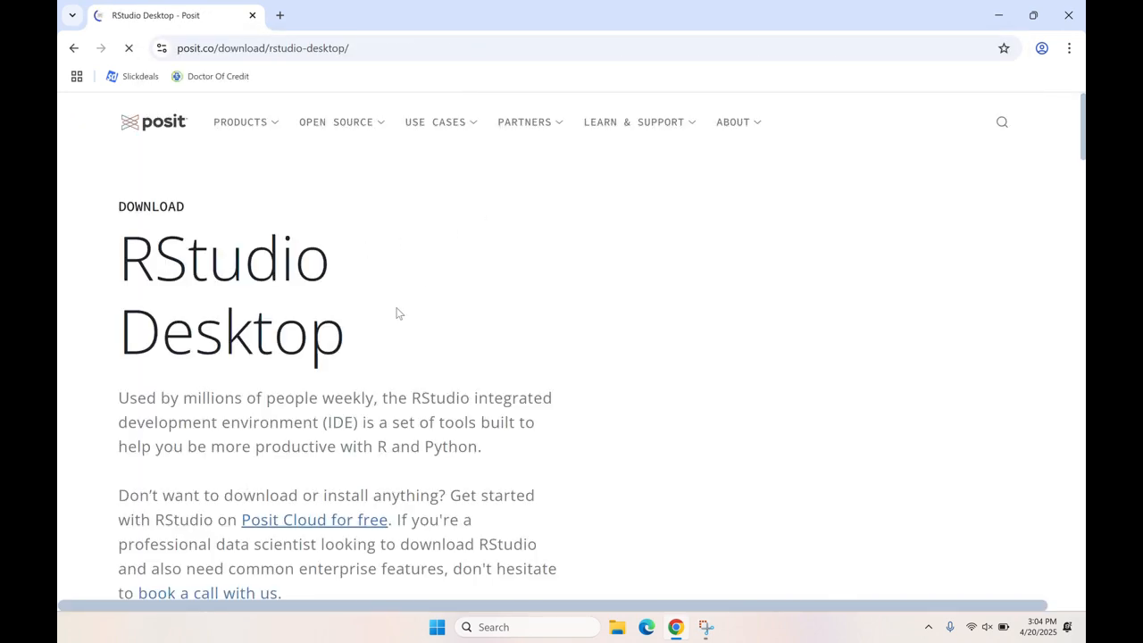
- Download RStudio Desktop for Windows from the "2: Install RStudio" section of the page
scroll(434, 319, down, 5)
scroll(447, 320, up, 5)
scroll(605, 318, down, 2)
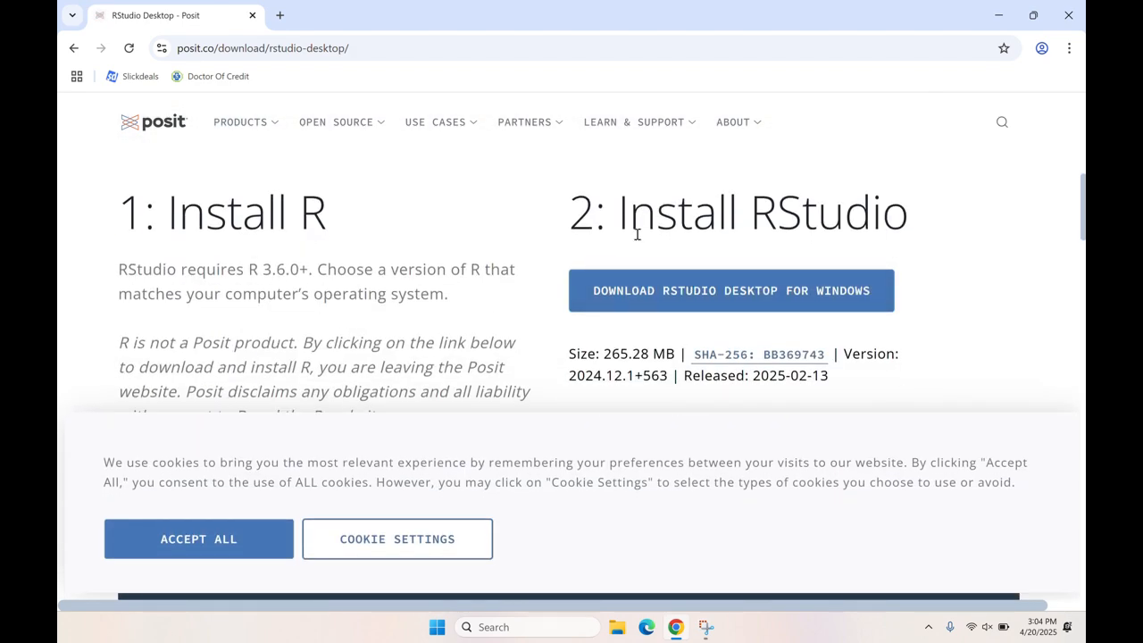
drag(631, 215, 901, 230)
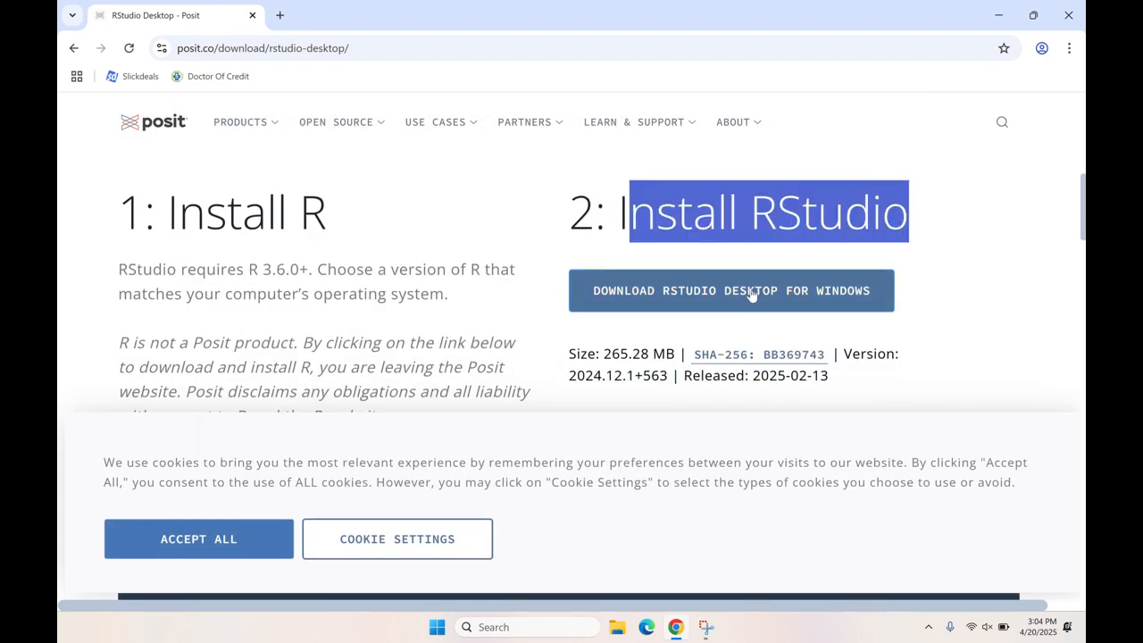
click(840, 301)
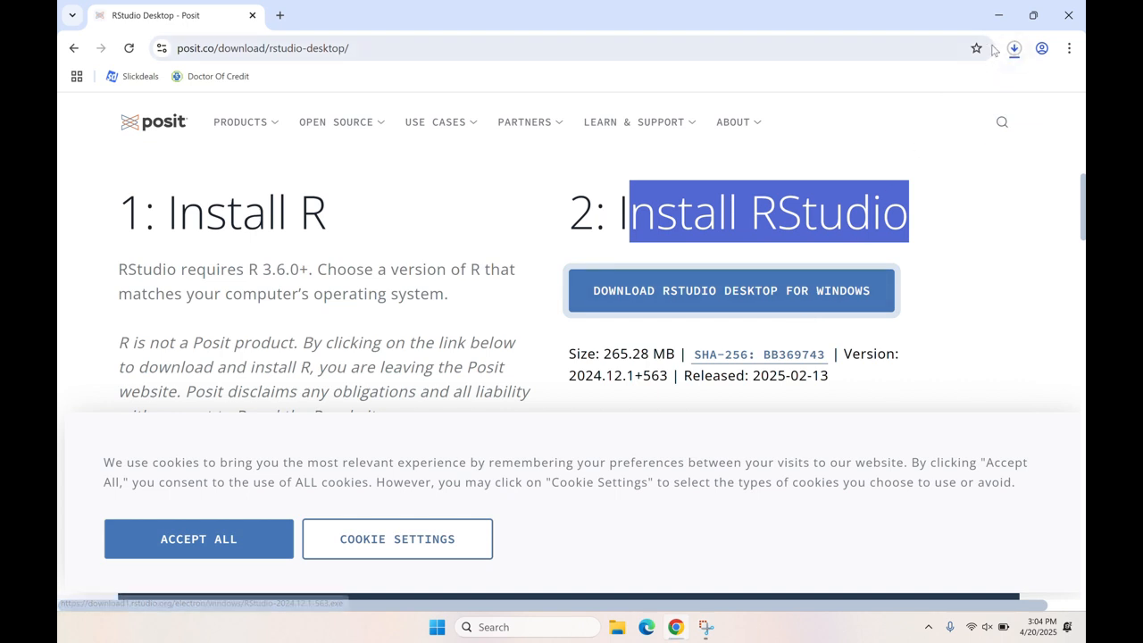
- Run the downloaded RStudio-2024.12.1-563.exe installer
click(1023, 51)
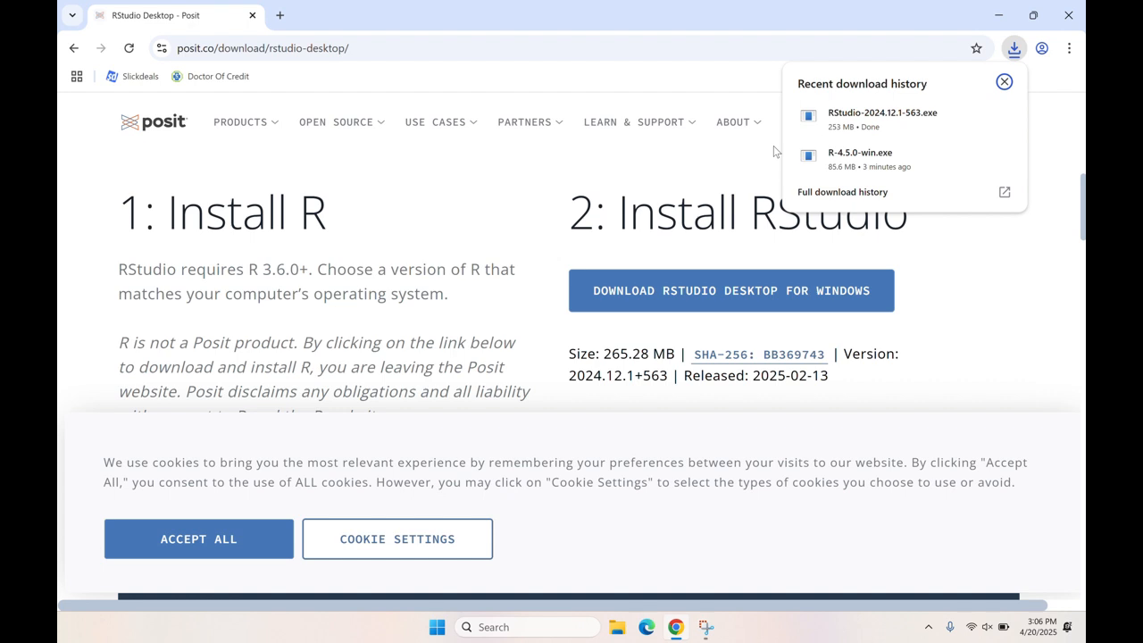
click(893, 125)
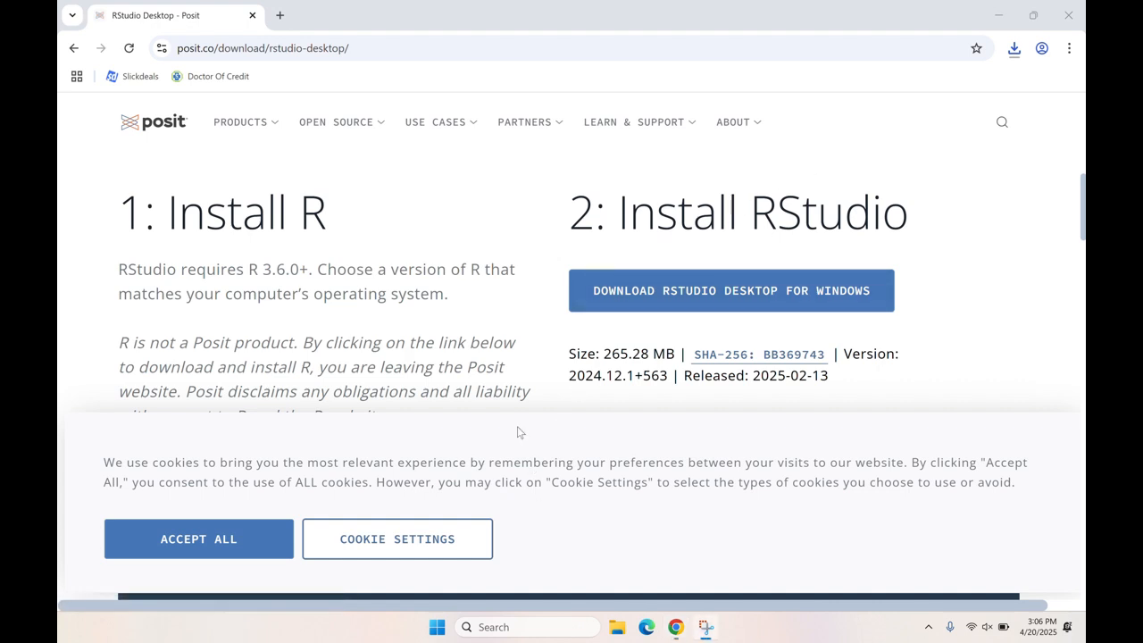
mouse_move(523, 132)
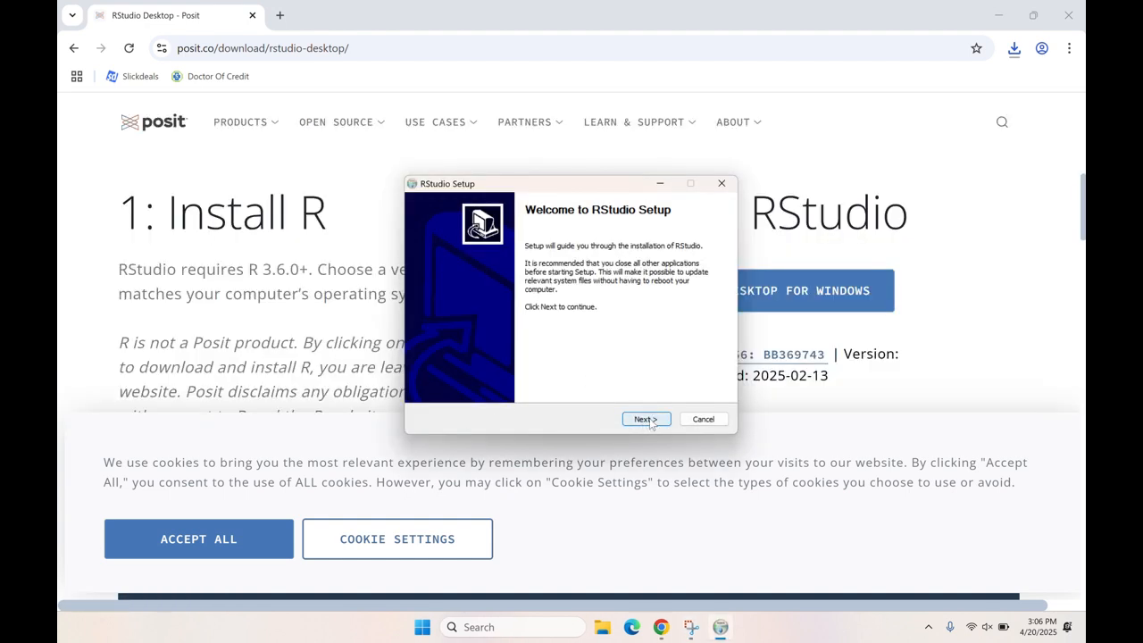
- Install RStudio in C:\Program Files\RStudio and finish the setup wizard
click(646, 419)
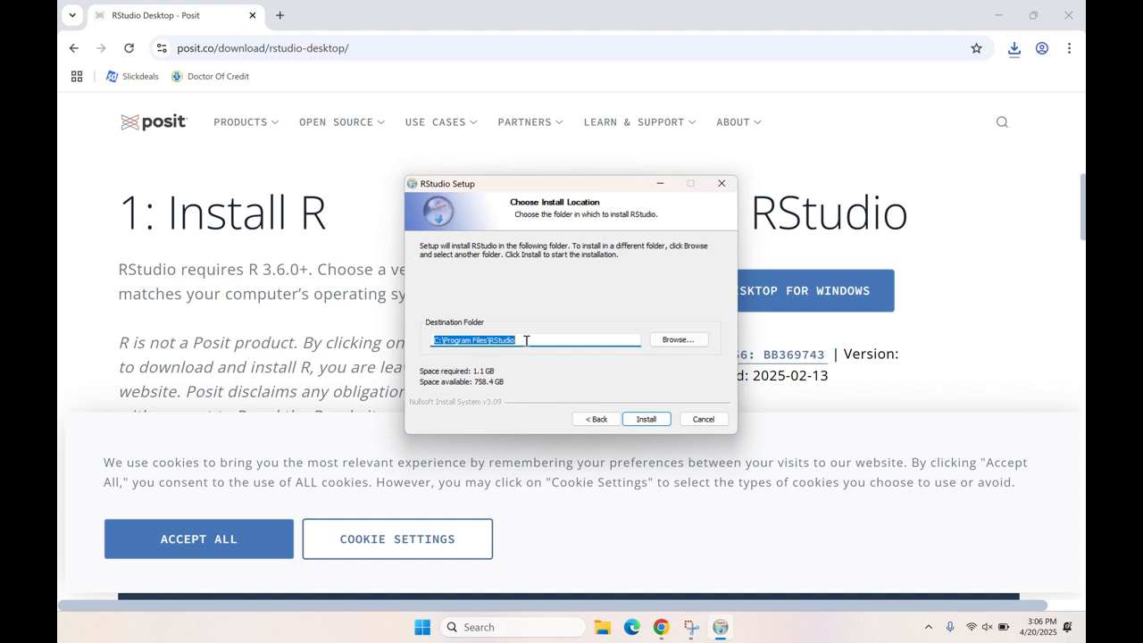
click(641, 420)
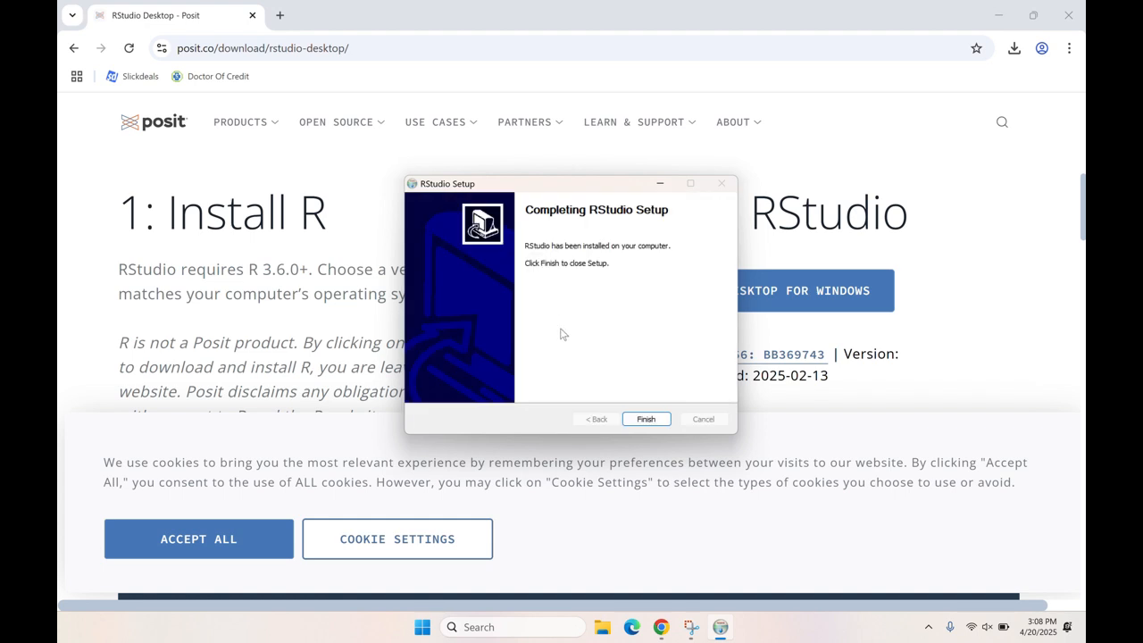
click(651, 420)
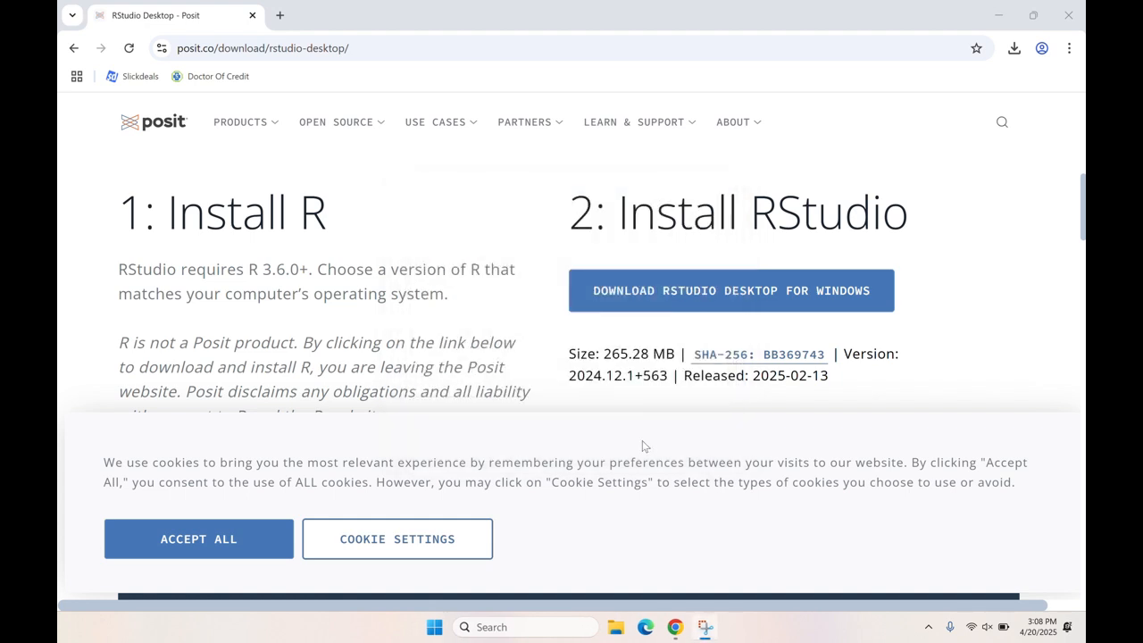
- Delete the RStudio-2024.12.1-563 installer from the Downloads folder, and close File Explorer and the browser
click(617, 627)
click(254, 300)
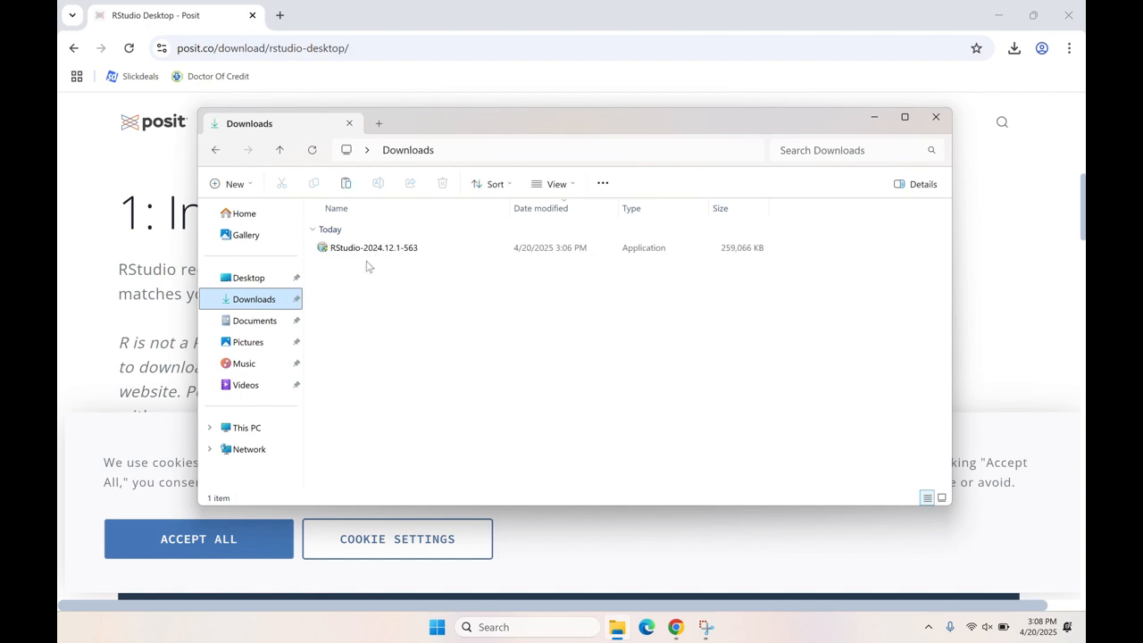
click(367, 255)
click(440, 184)
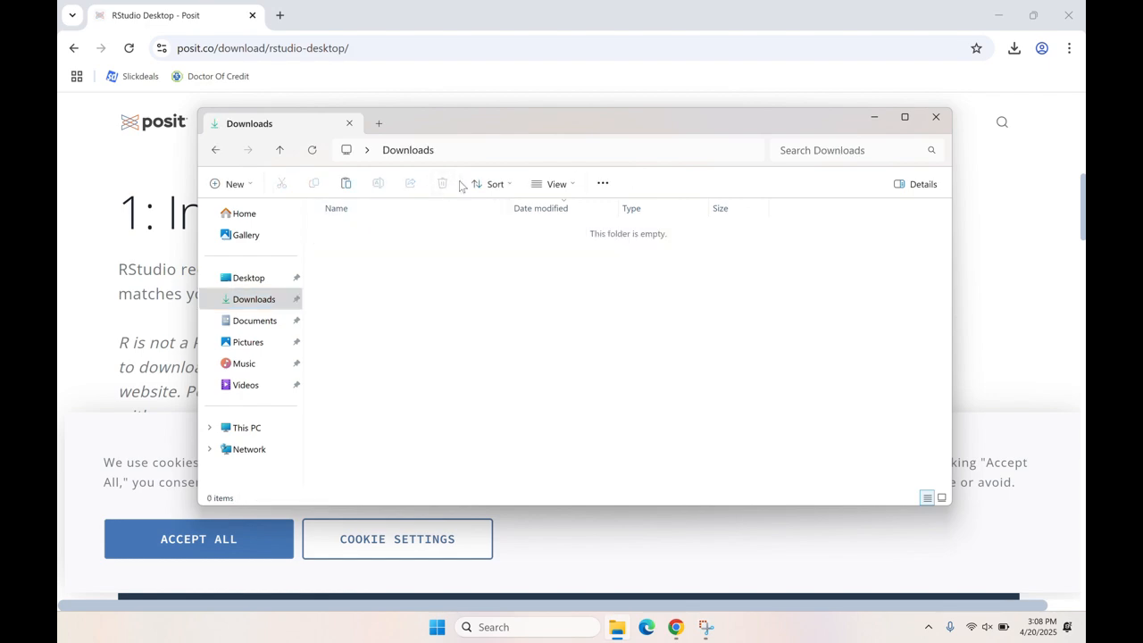
click(936, 117)
click(1069, 15)
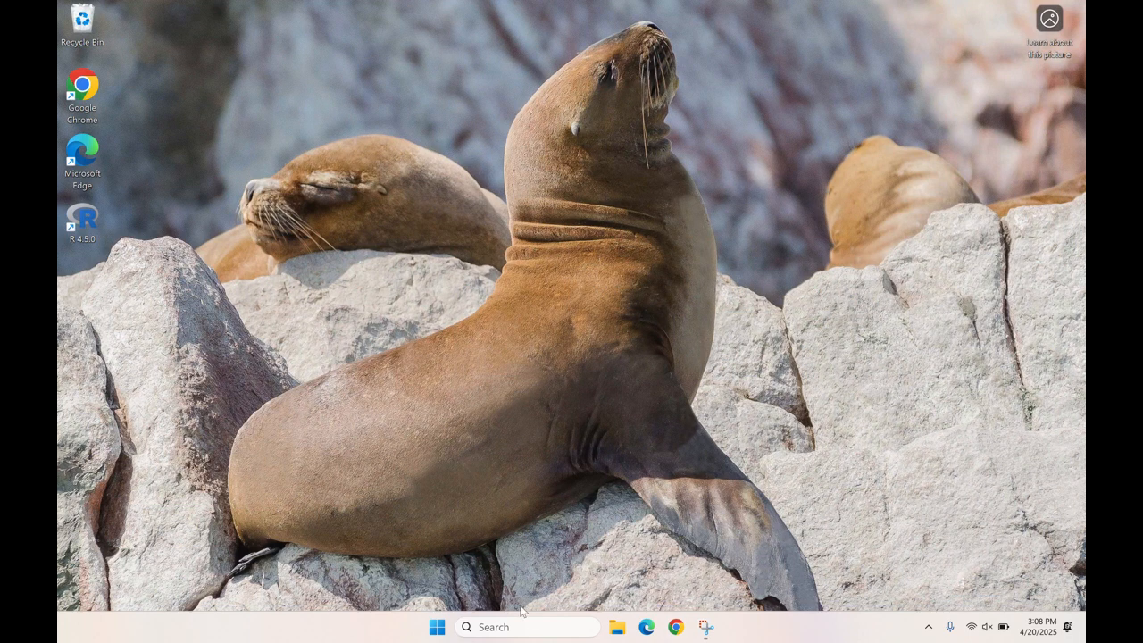
- Search Windows for "r studio" and pin the RStudio app to the taskbar
click(543, 626)
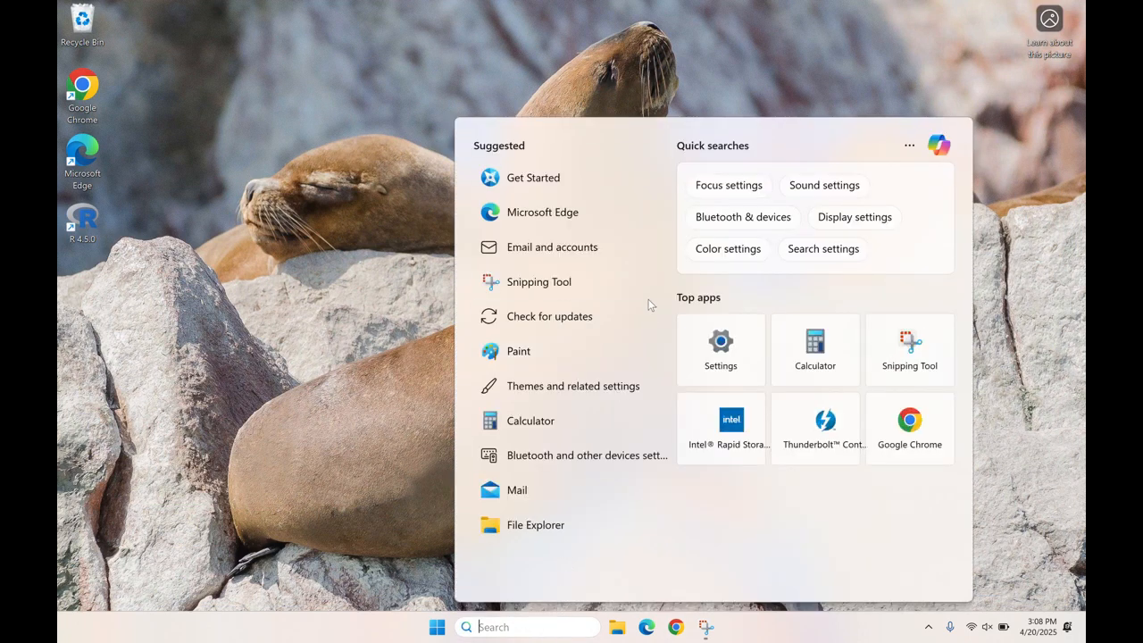
text(r studio)
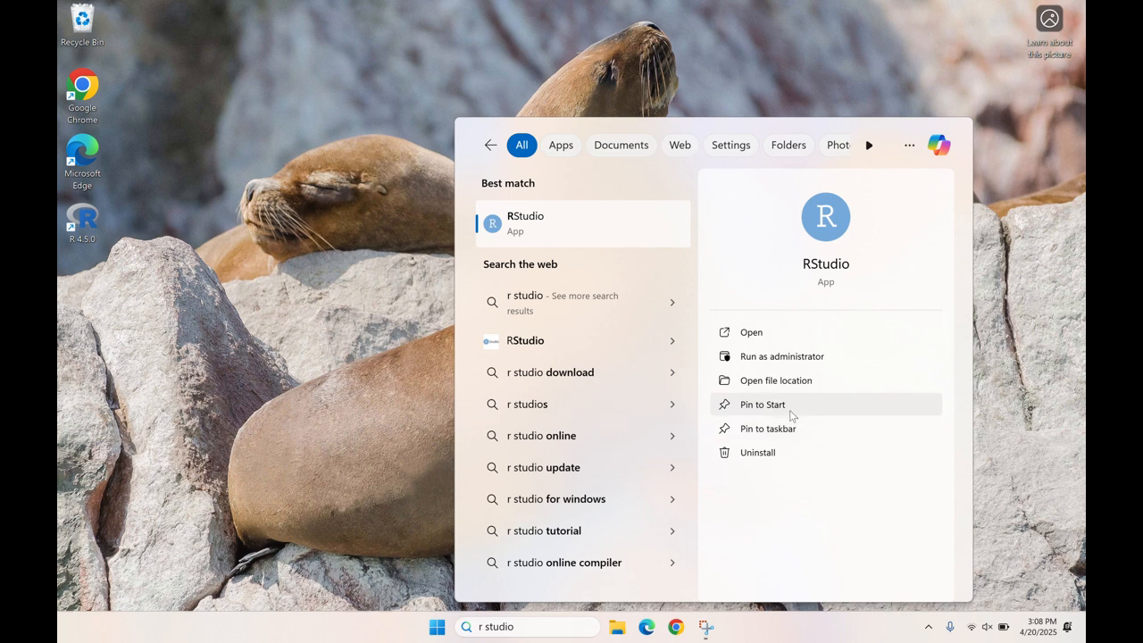
click(784, 431)
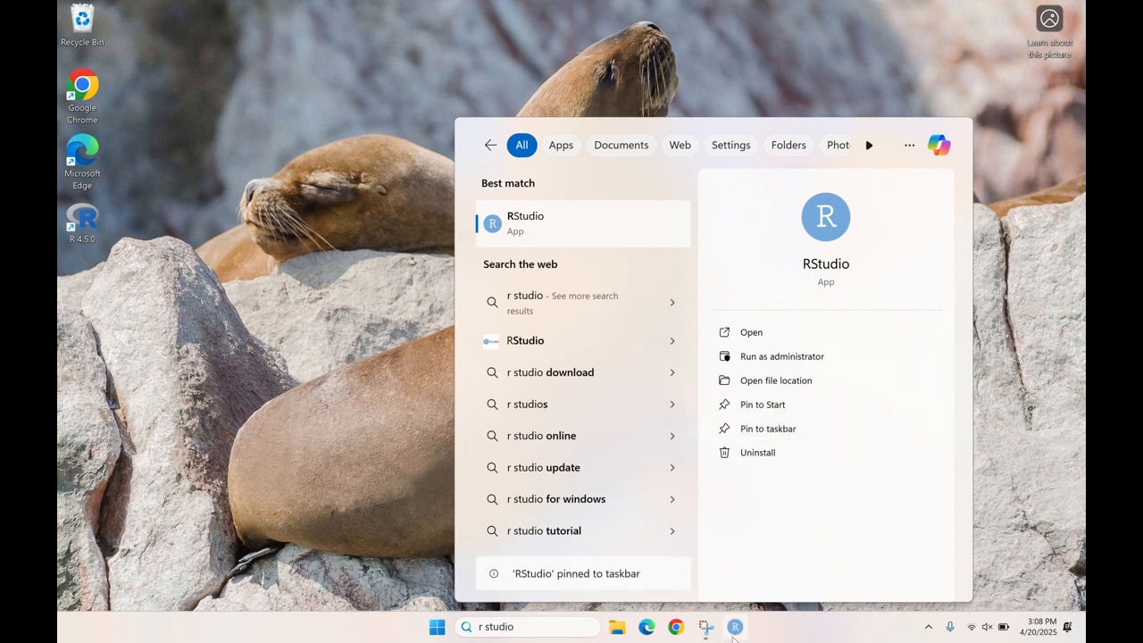
click(1001, 463)
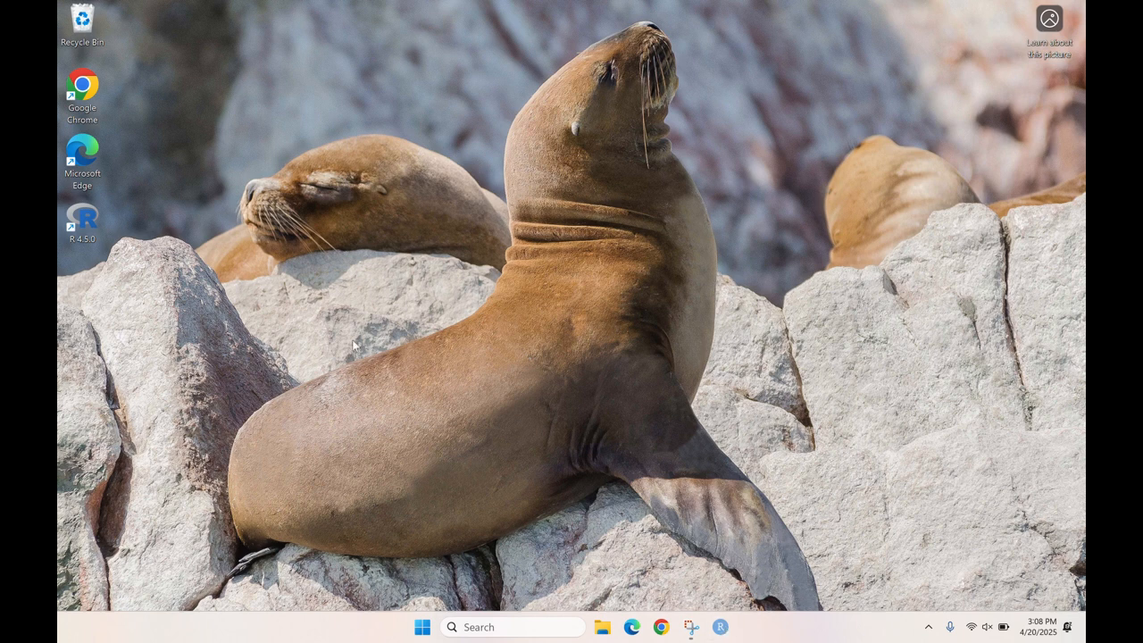
- Launch RStudio from the taskbar and deny it access to the computer's location
click(720, 628)
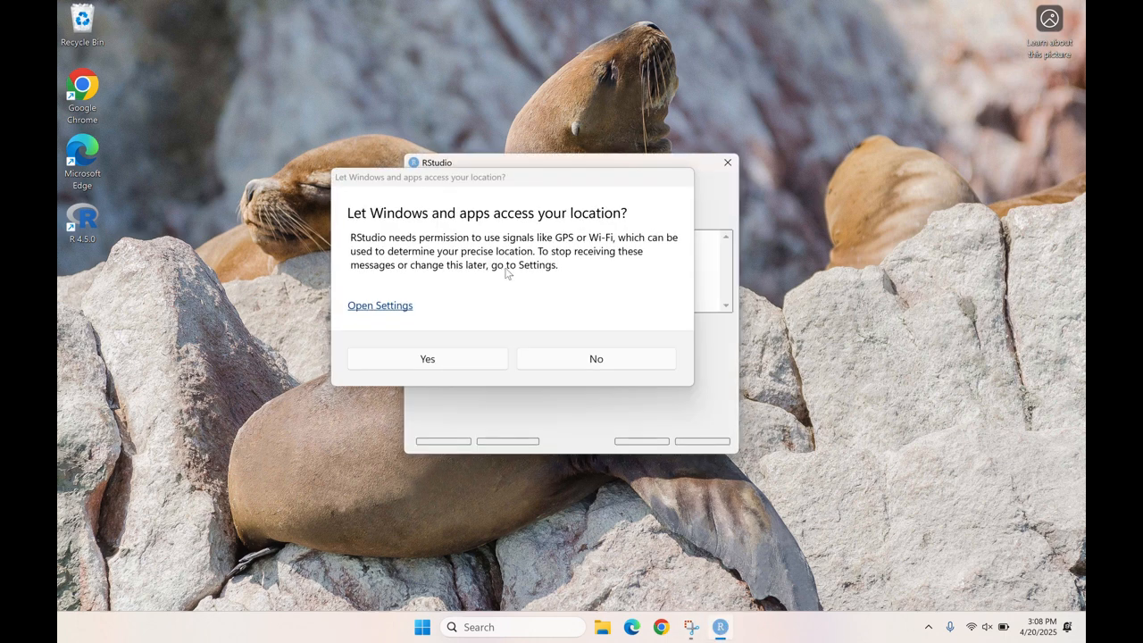
click(566, 355)
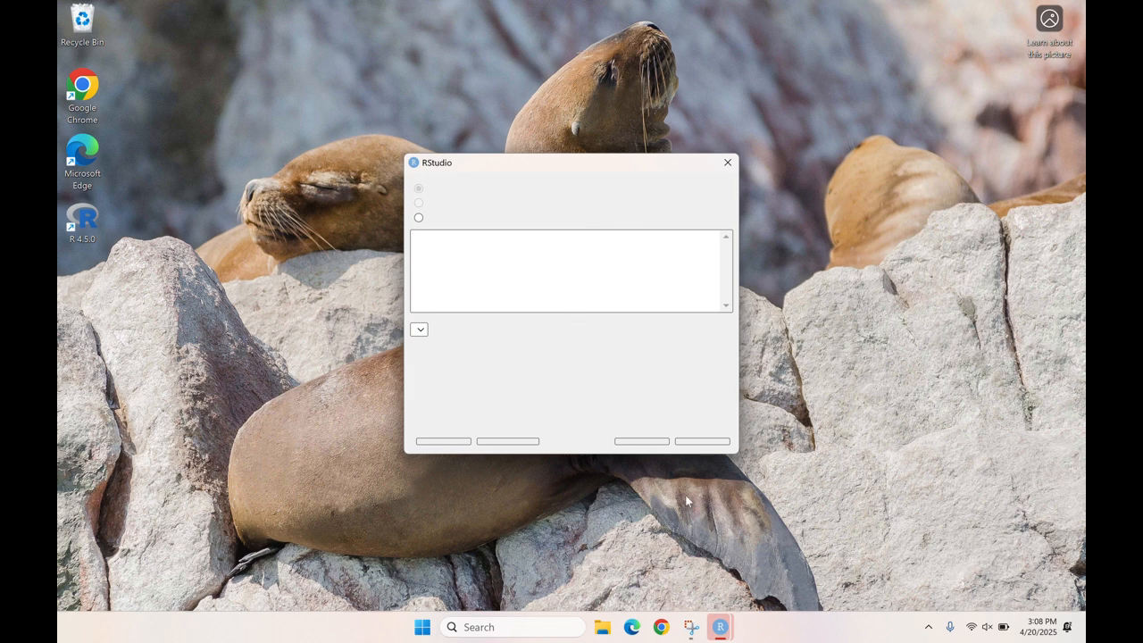
mouse_move(720, 627)
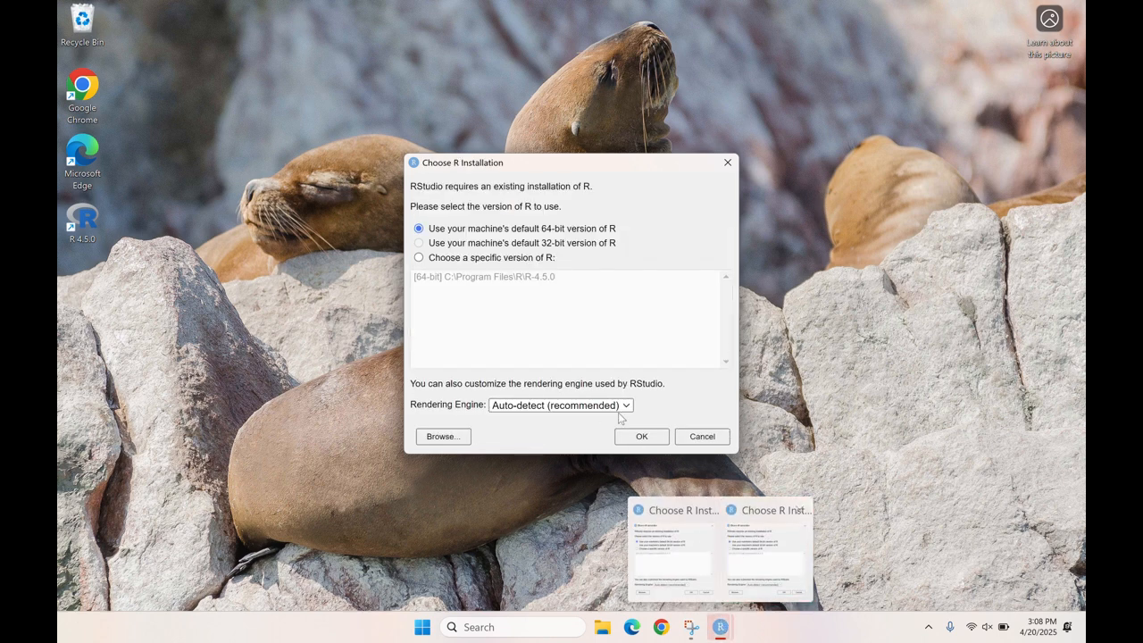
- Keep the machine's default 64-bit version of R for RStudio and decline automated crash reporting
drag(465, 186, 468, 206)
click(492, 202)
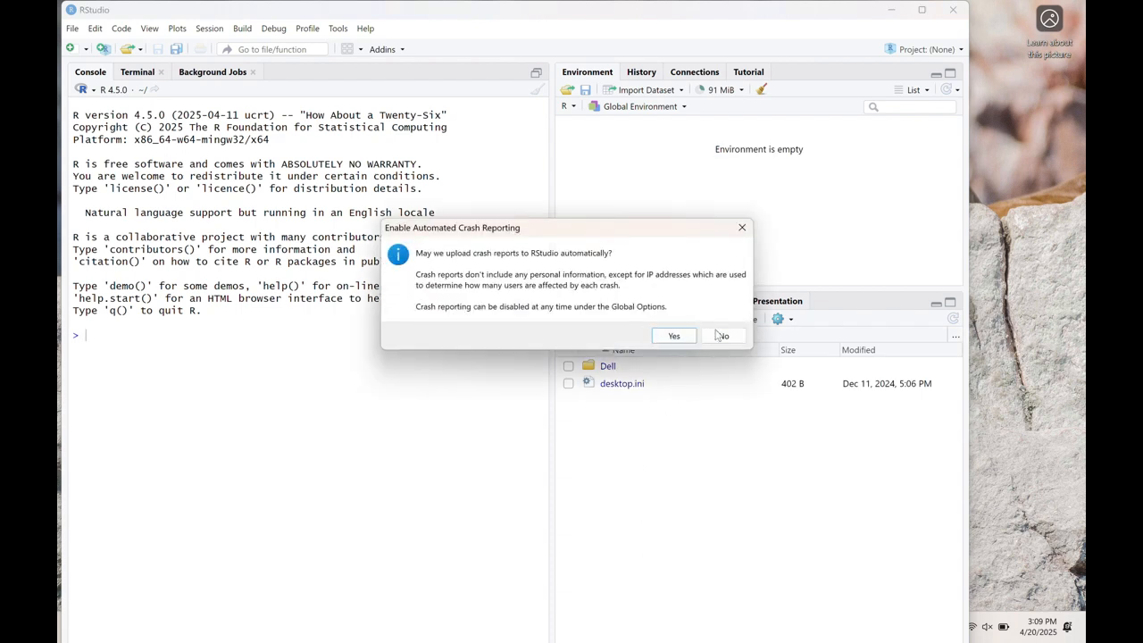
click(724, 335)
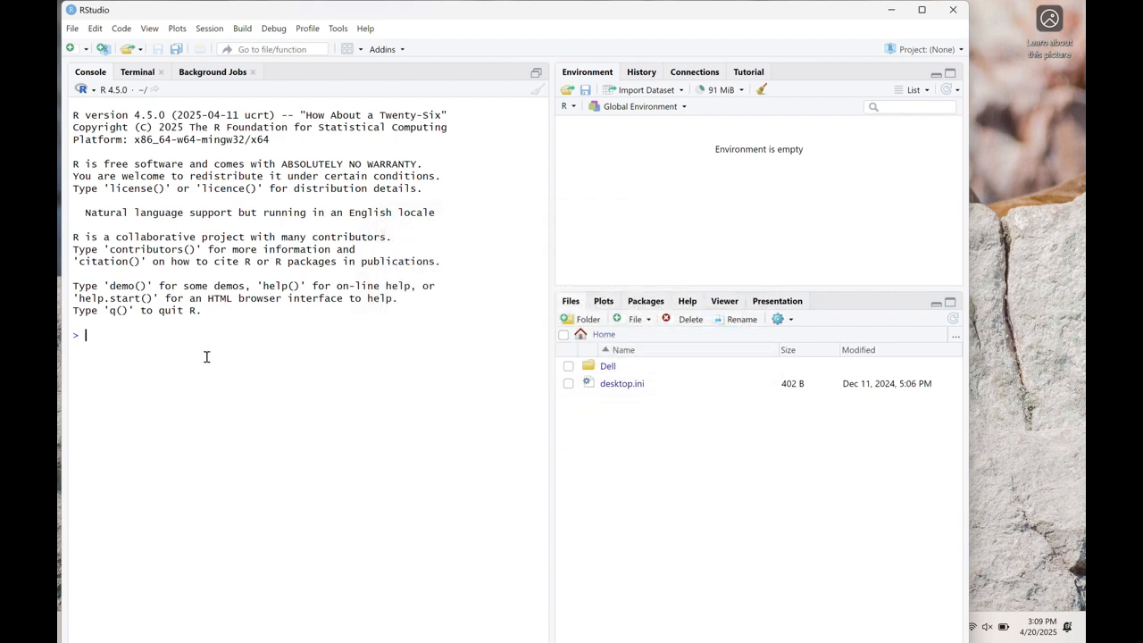